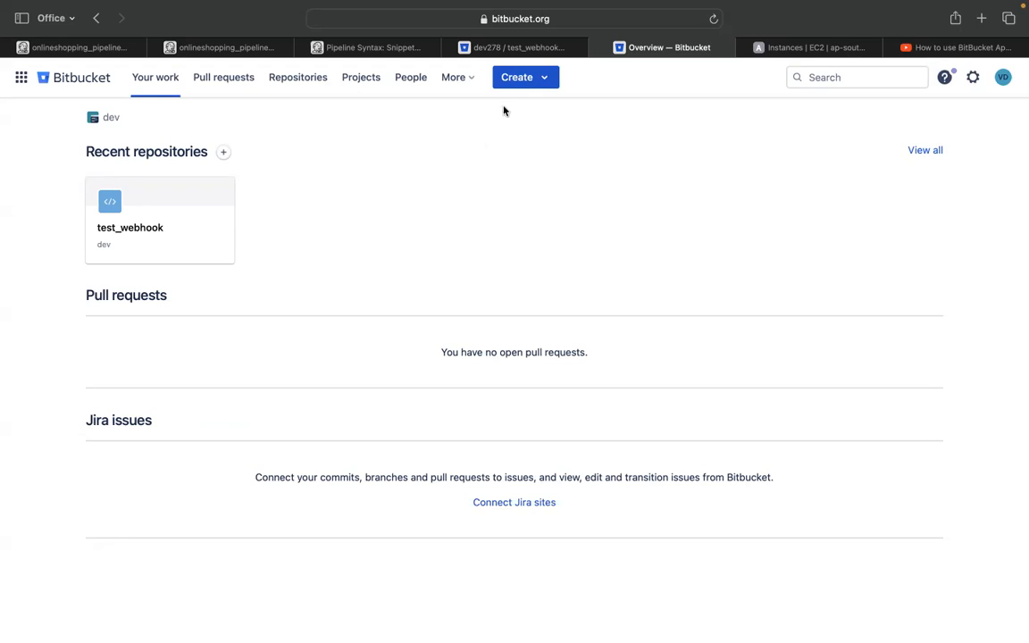
From the test_webhook repository, go to Personal Bitbucket settings > App passwords and start a new app password
left_click(512, 49)
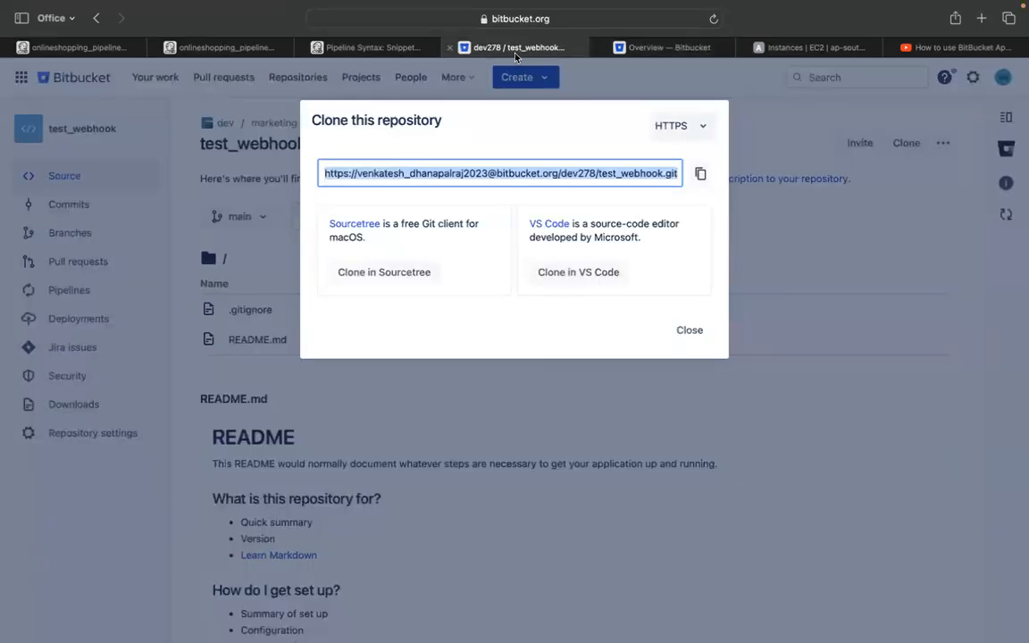
left_click(689, 330)
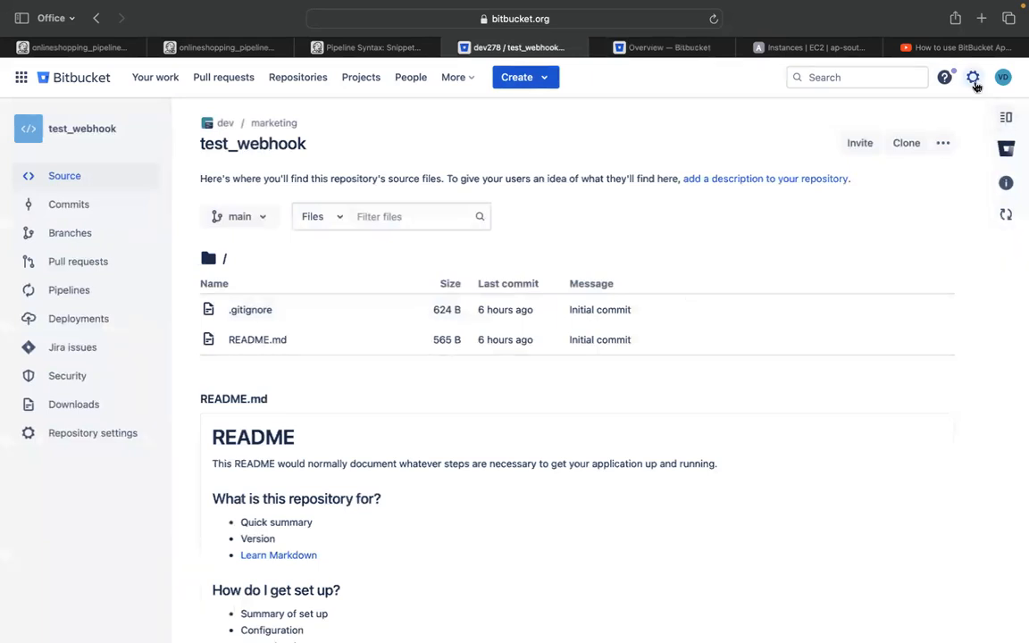
left_click(972, 77)
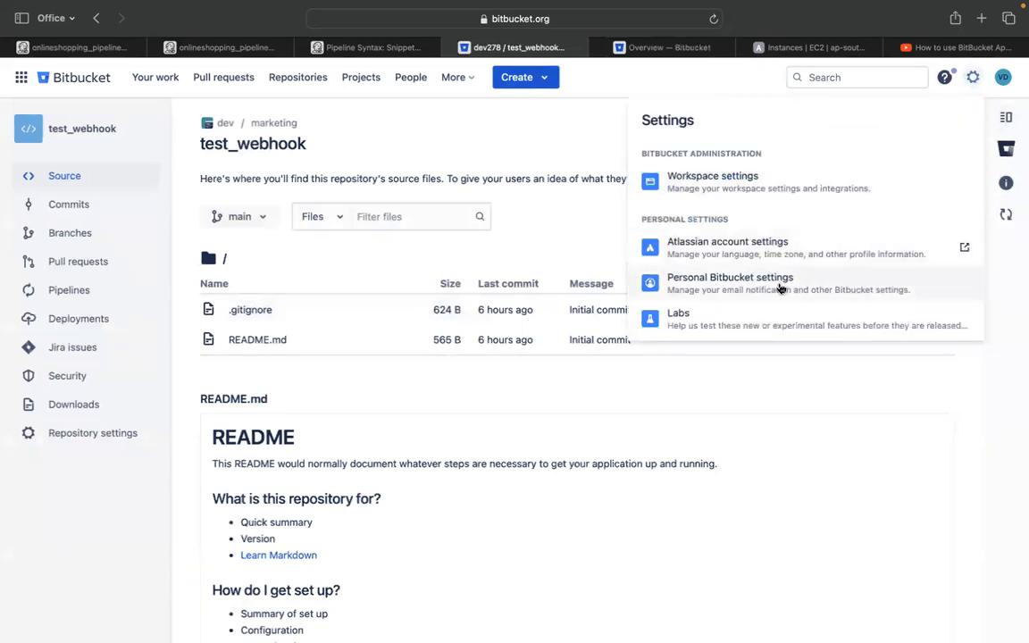
left_click(779, 288)
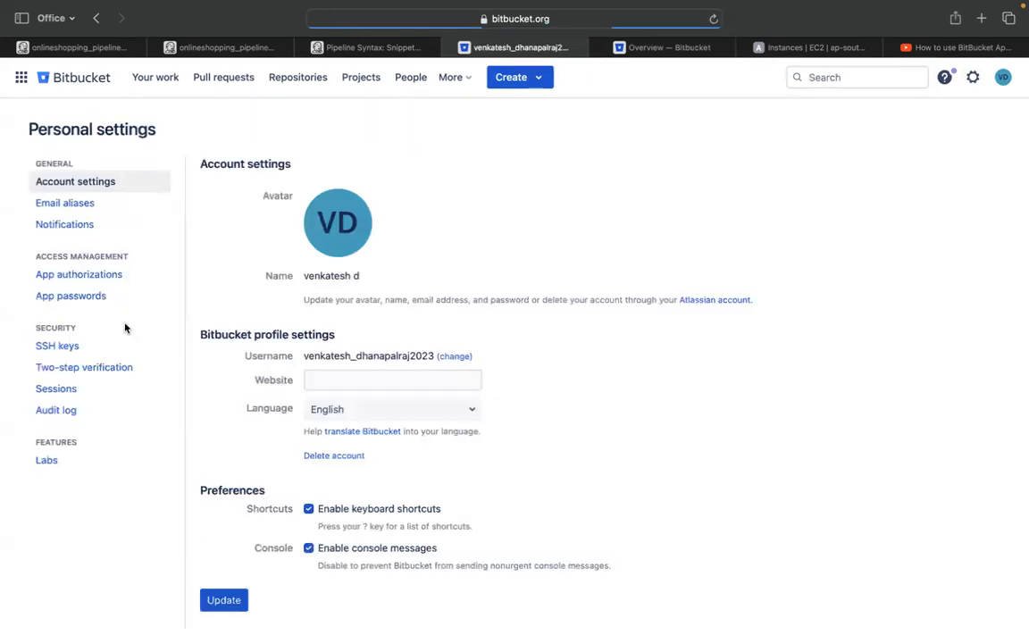
left_click(88, 304)
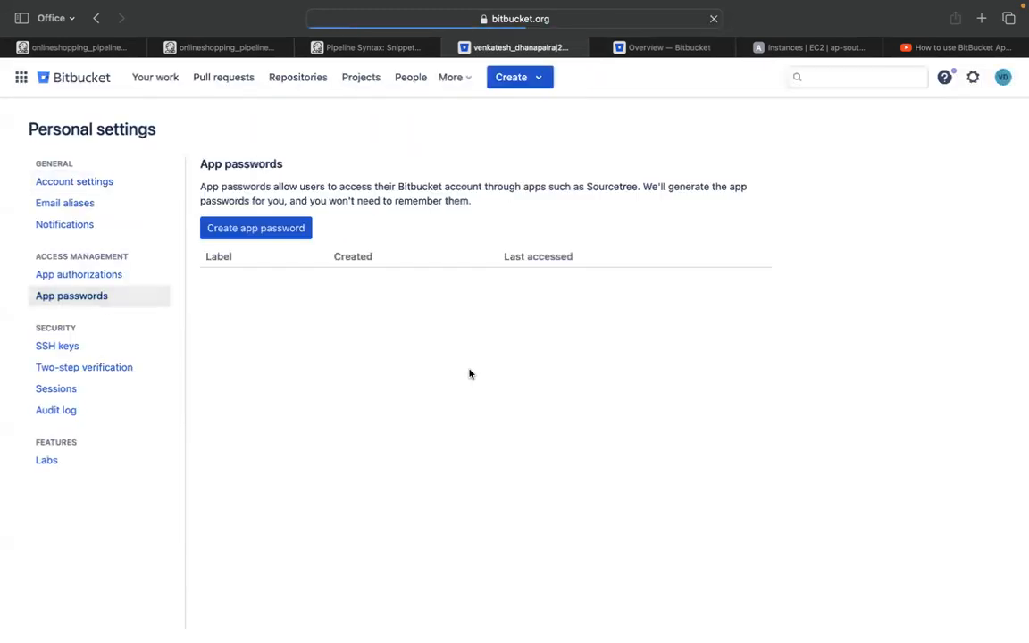
left_click(305, 231)
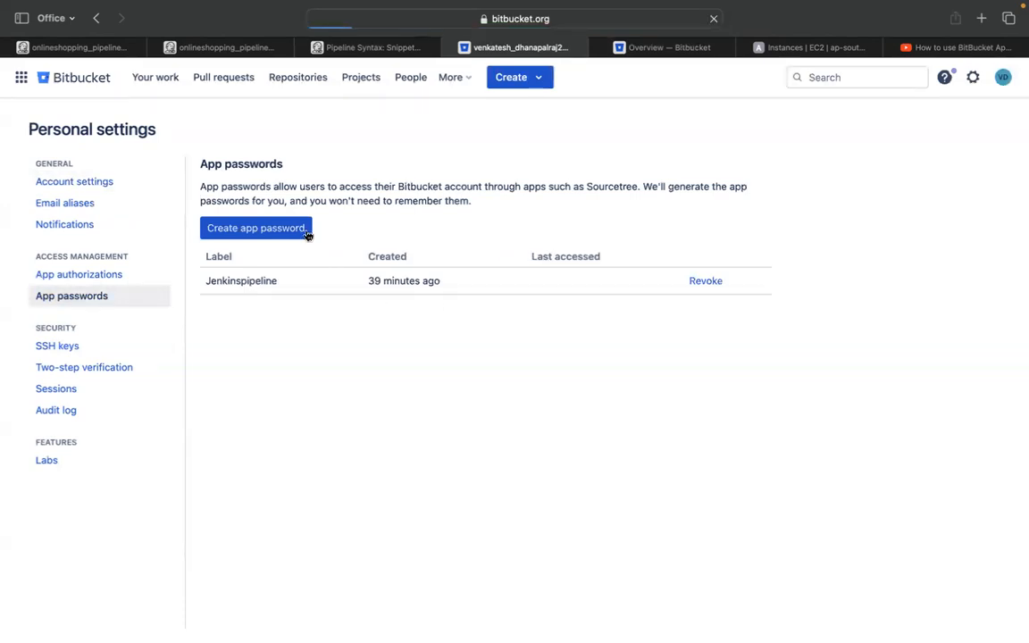
left_click(361, 215)
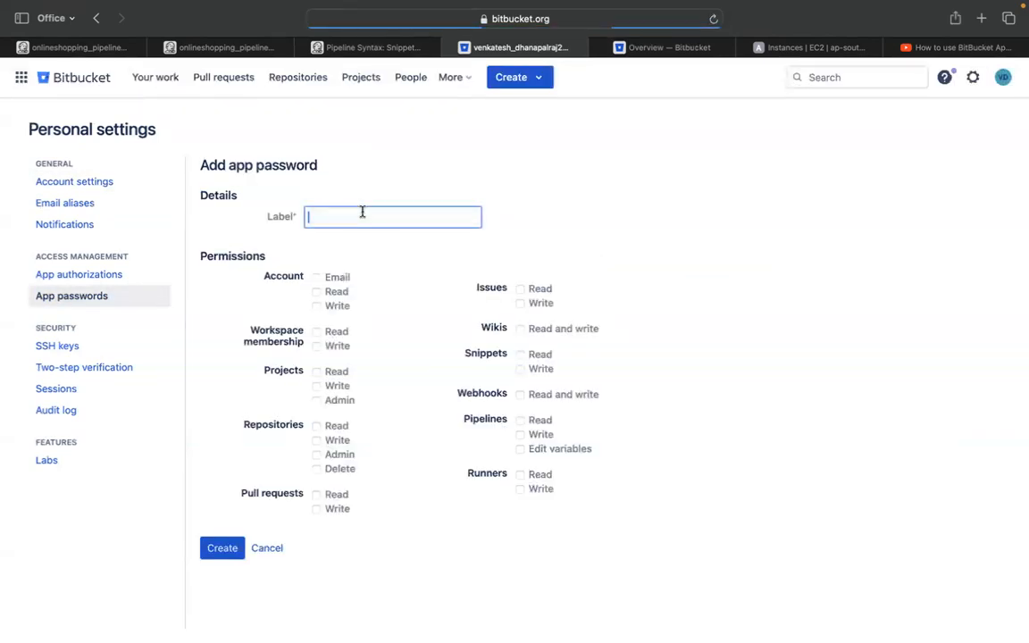
Label the app password 'test' and grant account, workspace, projects, repositories and pull-request write/admin permissions
type("test")
left_click(317, 305)
left_click(315, 347)
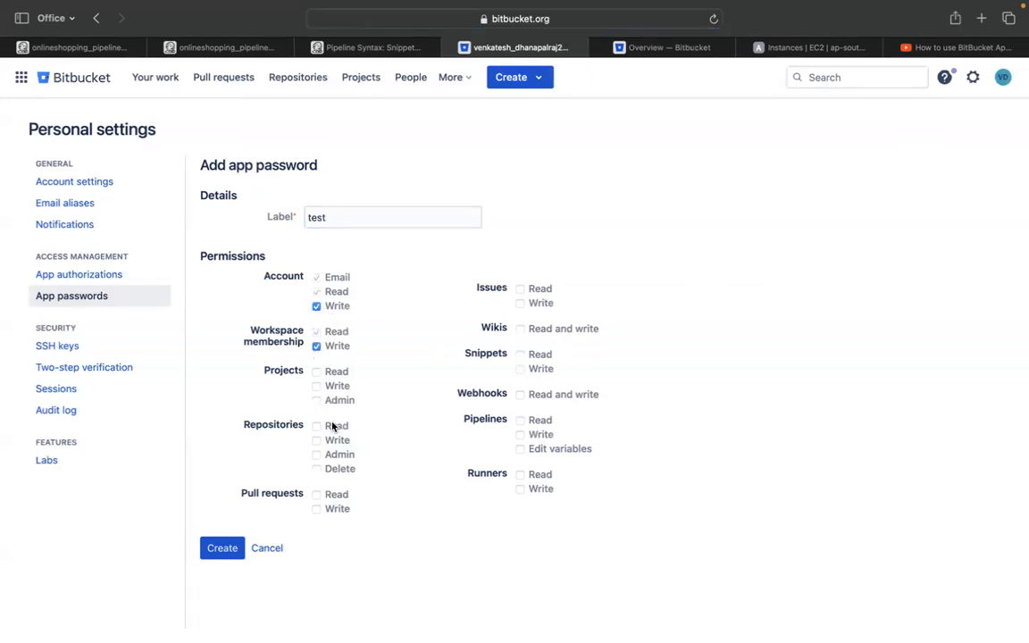
left_click(316, 400)
left_click(316, 386)
left_click(316, 455)
left_click(316, 442)
left_click(317, 469)
left_click(317, 509)
Add runners, pipeline variables, webhooks, wikis and issues permissions, create the password, and select it
left_click(521, 489)
left_click(521, 448)
left_click(520, 394)
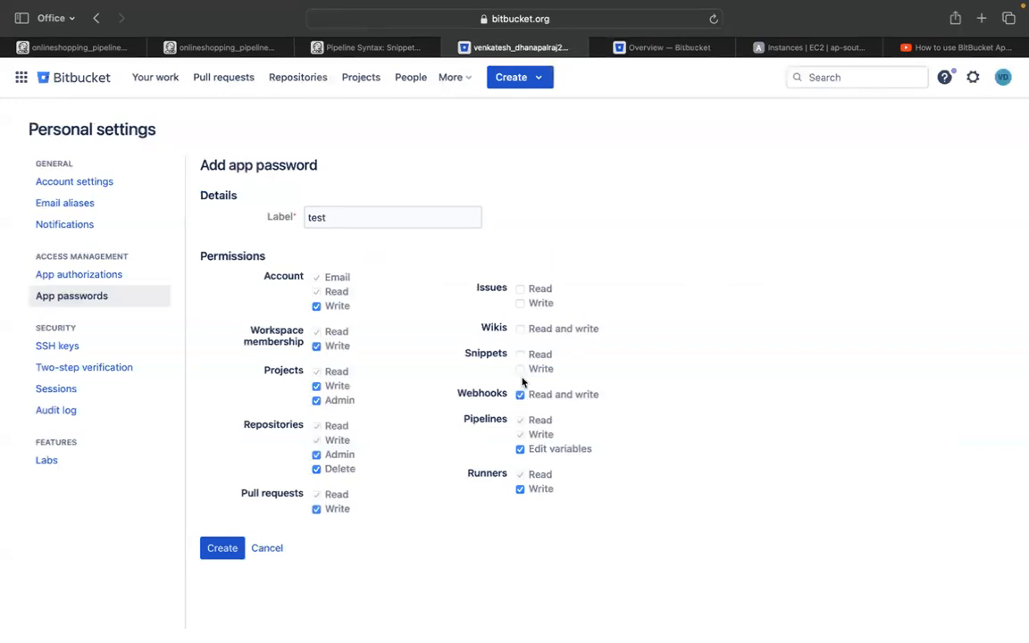
left_click(520, 329)
left_click(520, 304)
left_click(223, 547)
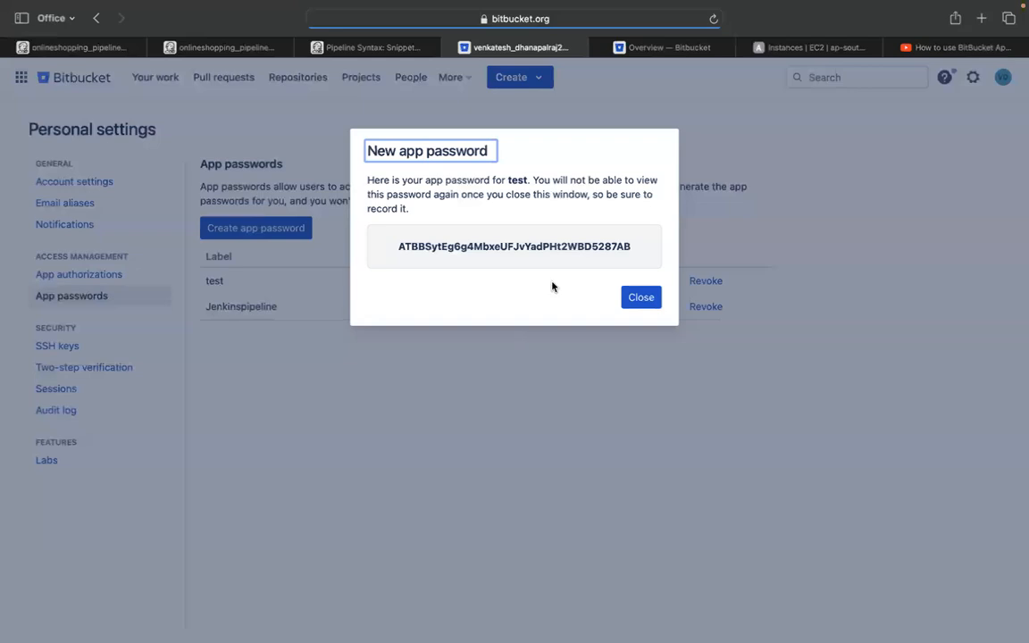
left_click_drag(399, 245, 633, 247)
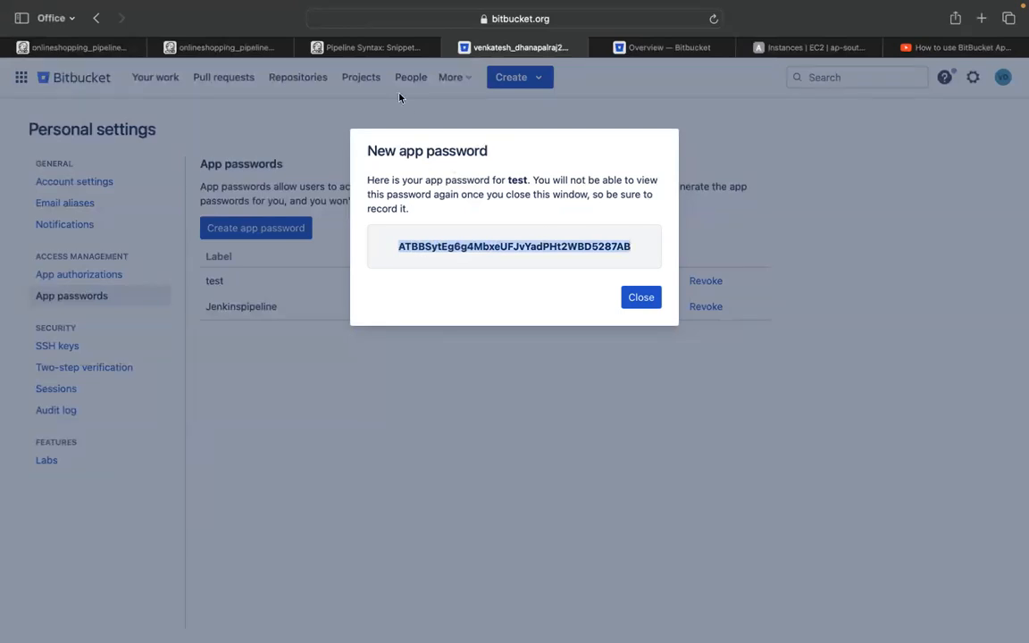
left_click(221, 48)
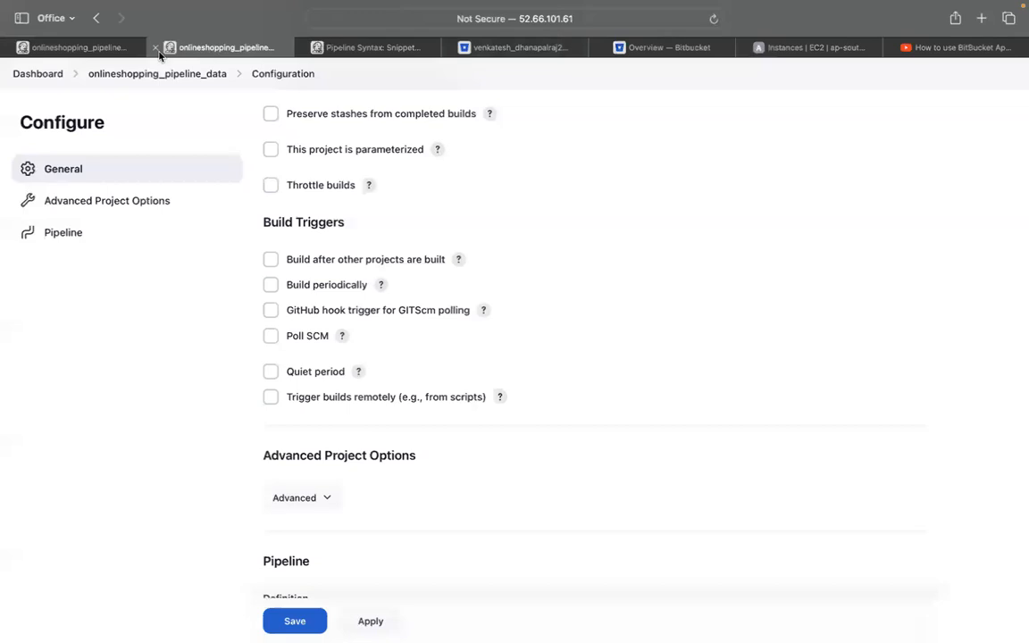
Open a new Username with password credential form in Jenkins' System > Global credentials store
left_click(80, 47)
left_click(22, 114)
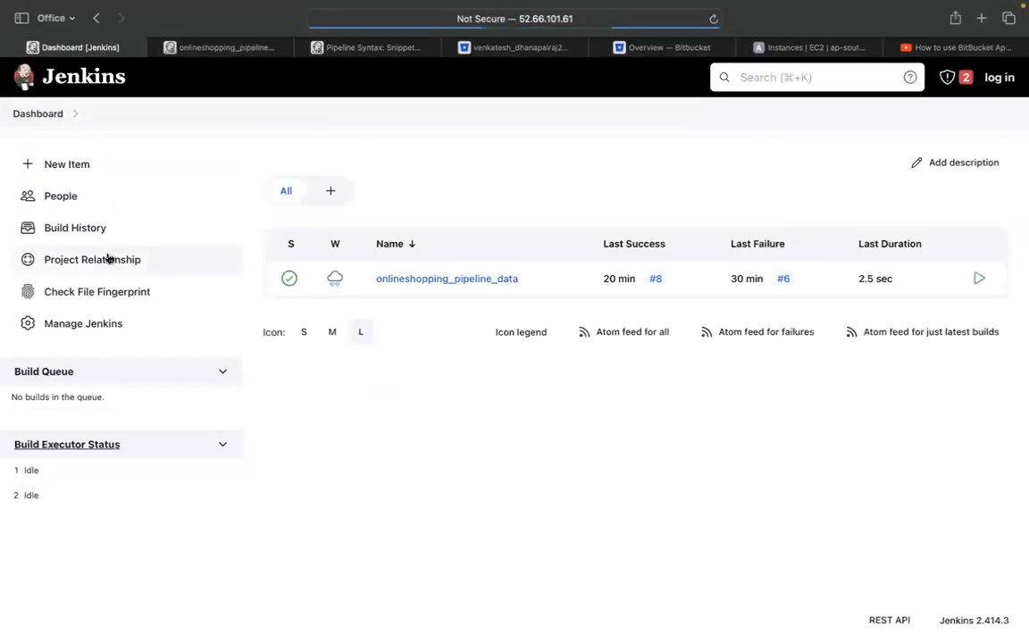
left_click(103, 322)
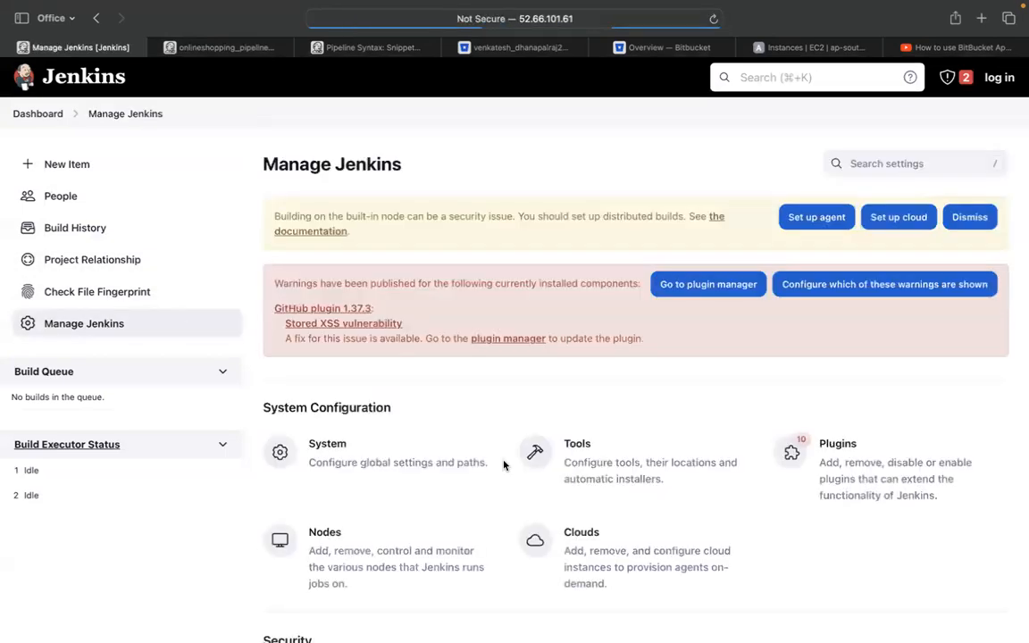
scroll(469, 388, "down", 5)
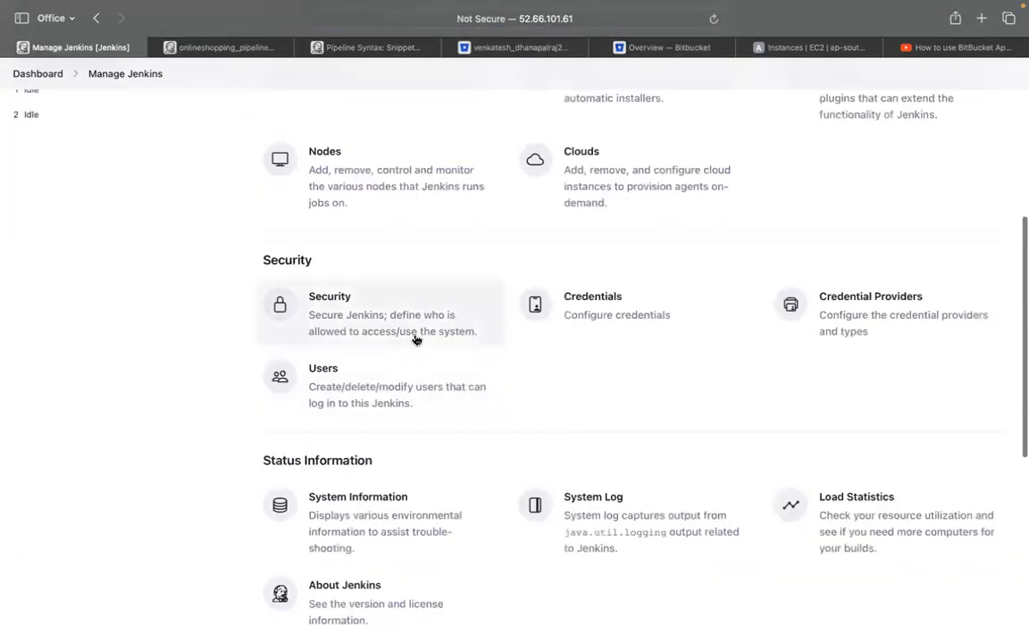
left_click(546, 296)
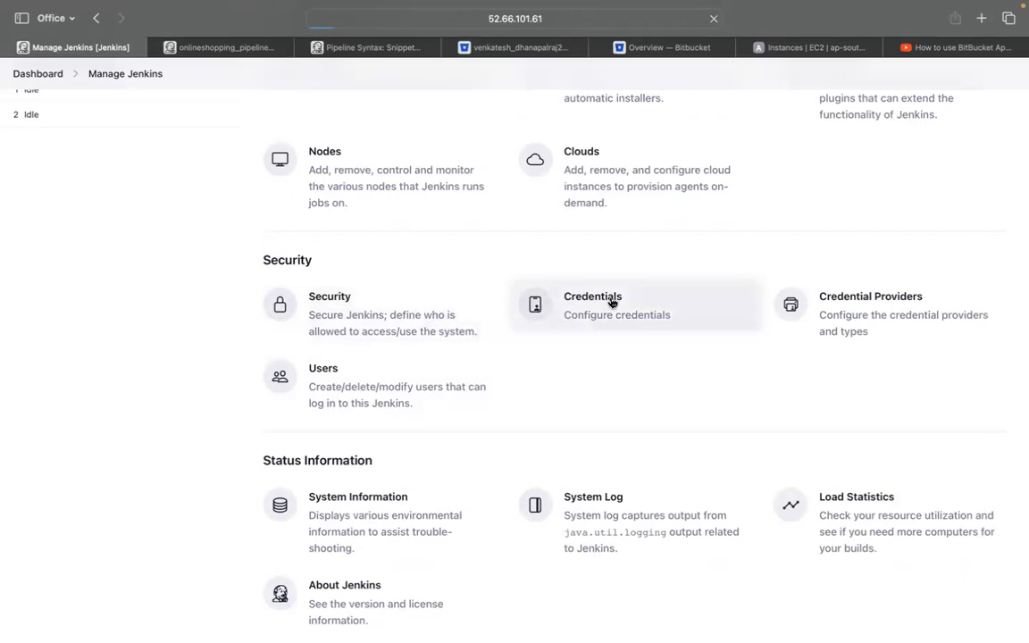
left_click(228, 255)
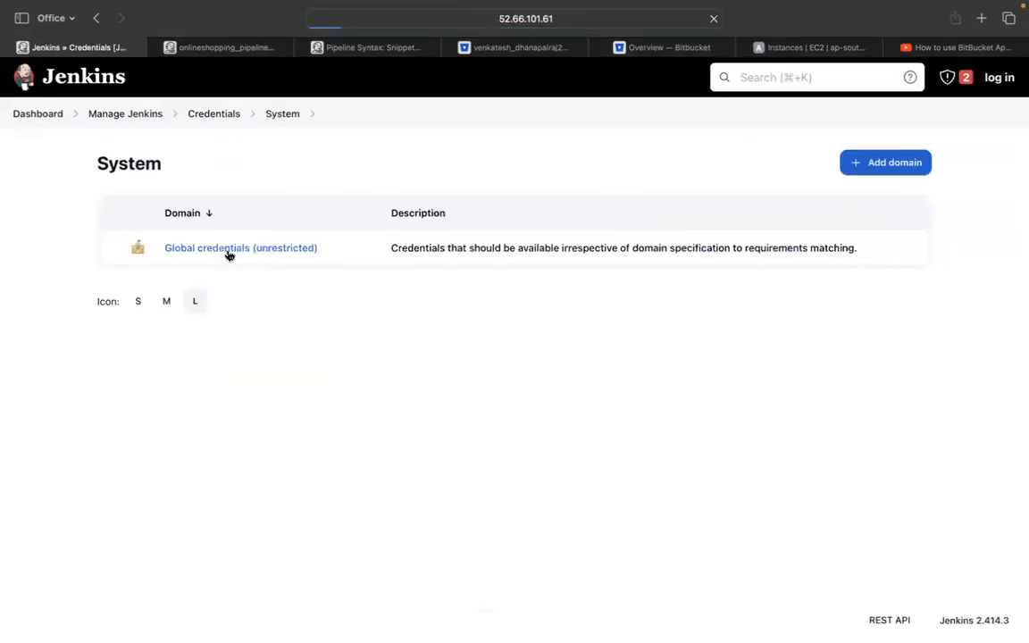
left_click(252, 248)
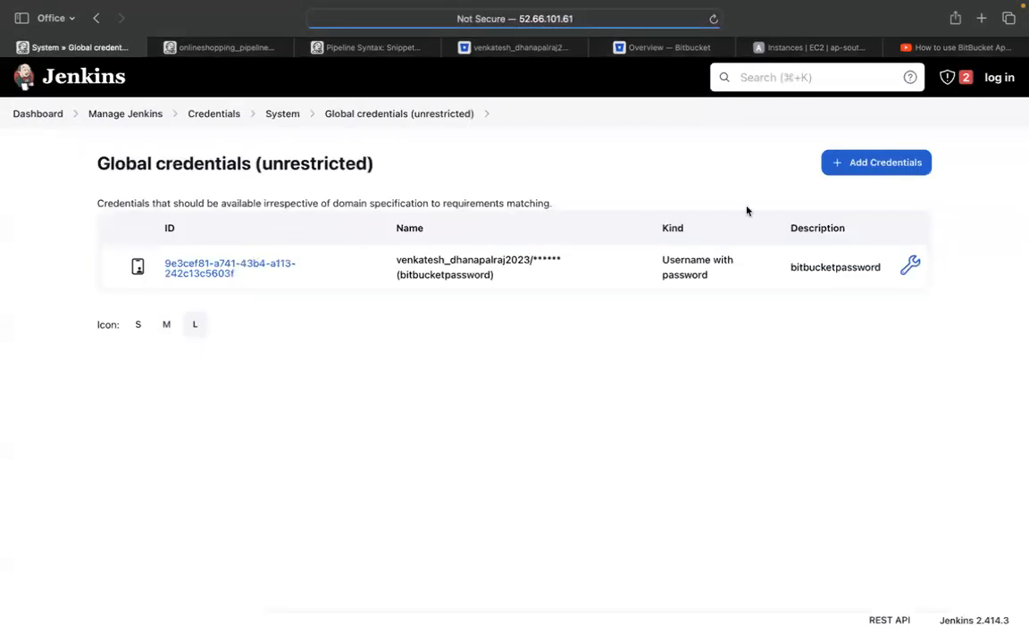
left_click(848, 166)
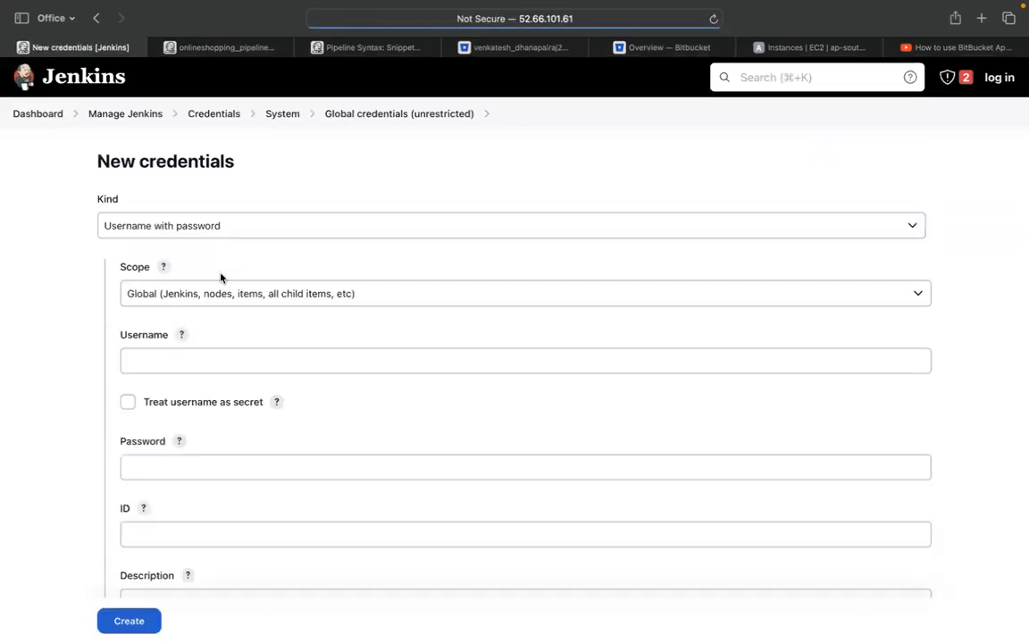
left_click(165, 360)
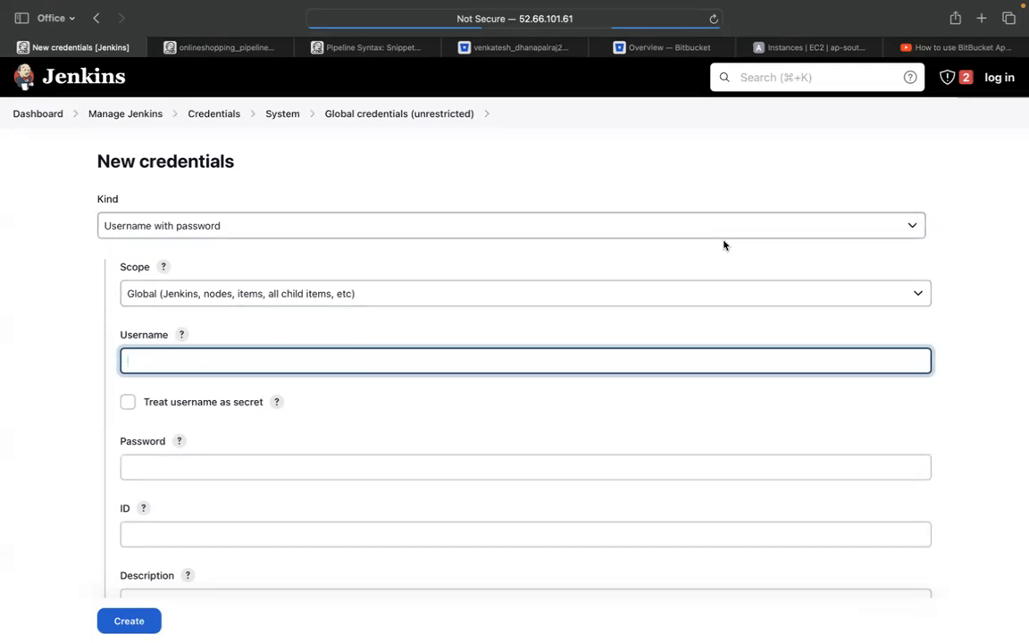
left_click(670, 50)
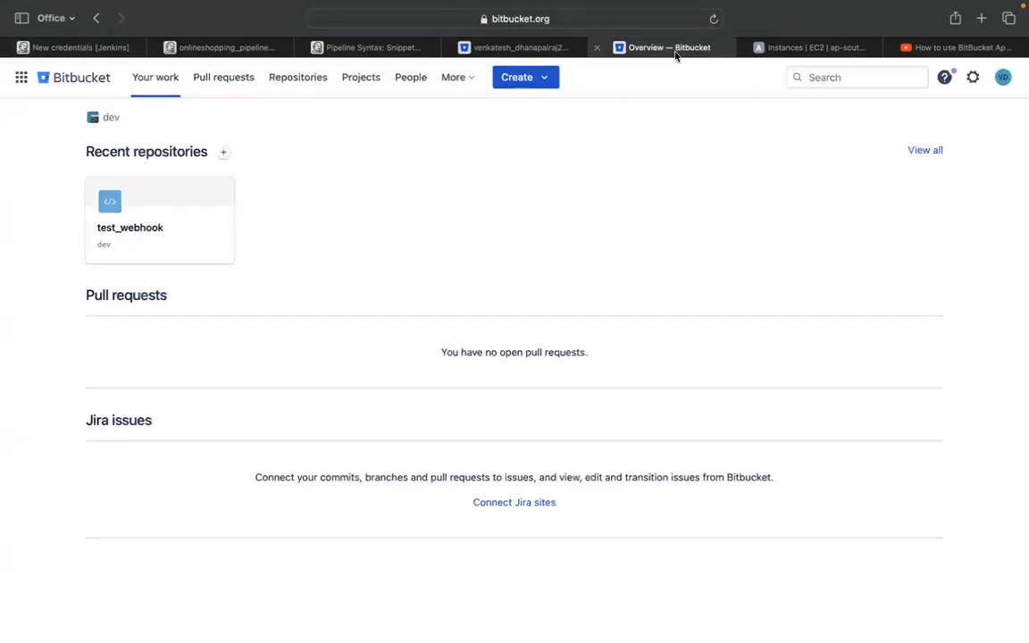
Copy the Bitbucket account username from personal settings into the Jenkins credential Username field
left_click(1001, 79)
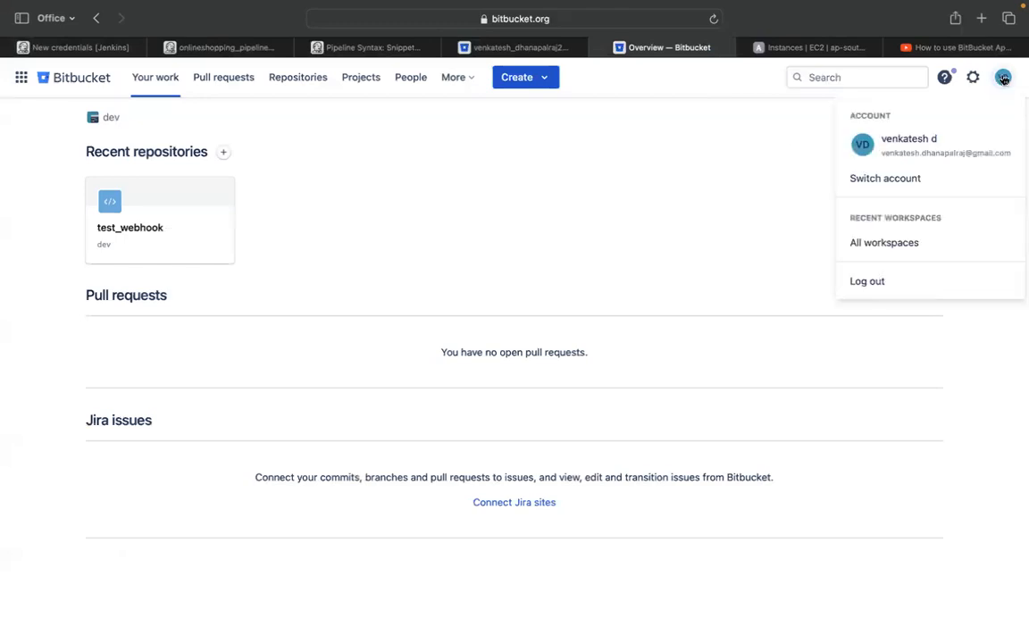
left_click(973, 78)
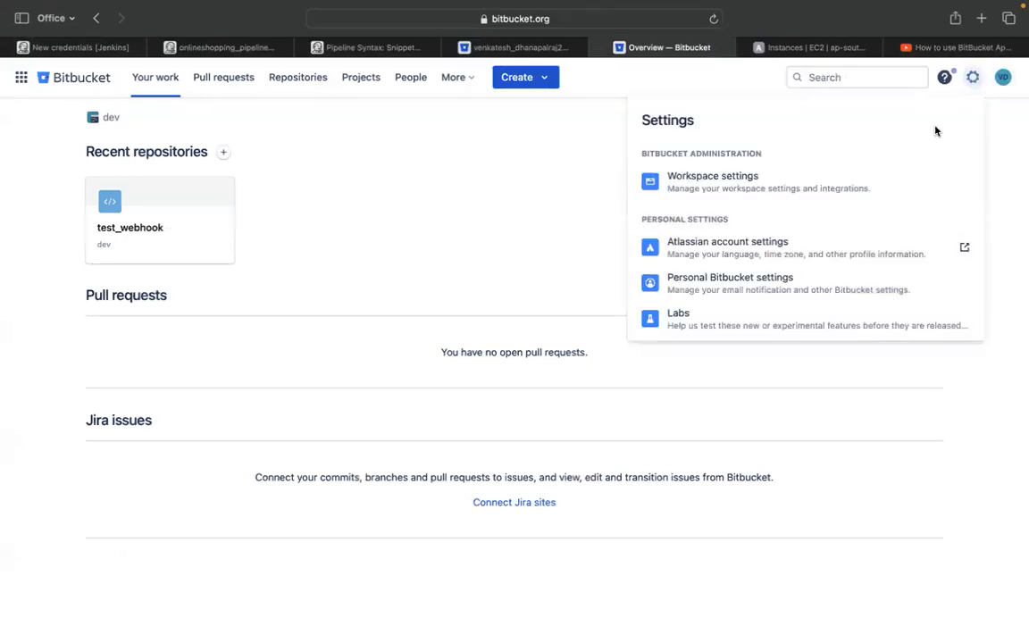
left_click(756, 278)
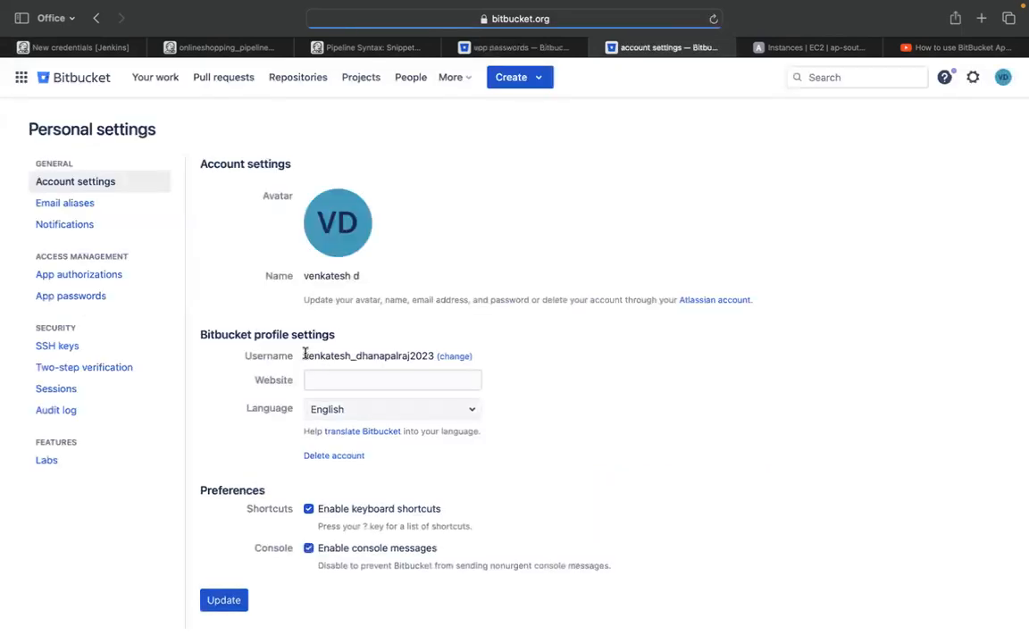
left_click_drag(304, 353, 431, 357)
key("super+c")
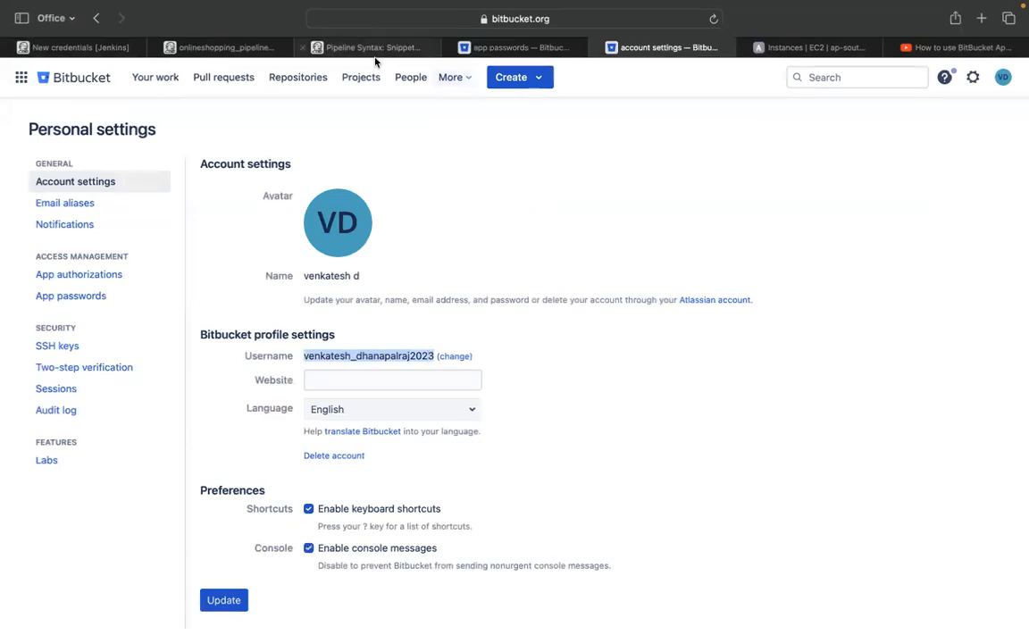
left_click(84, 48)
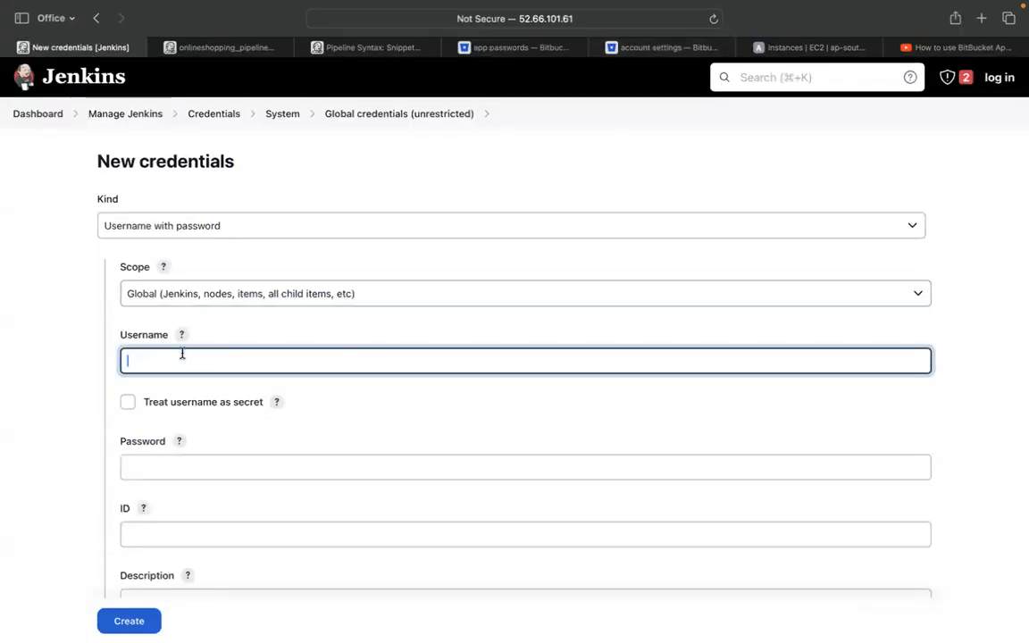
key("super+v")
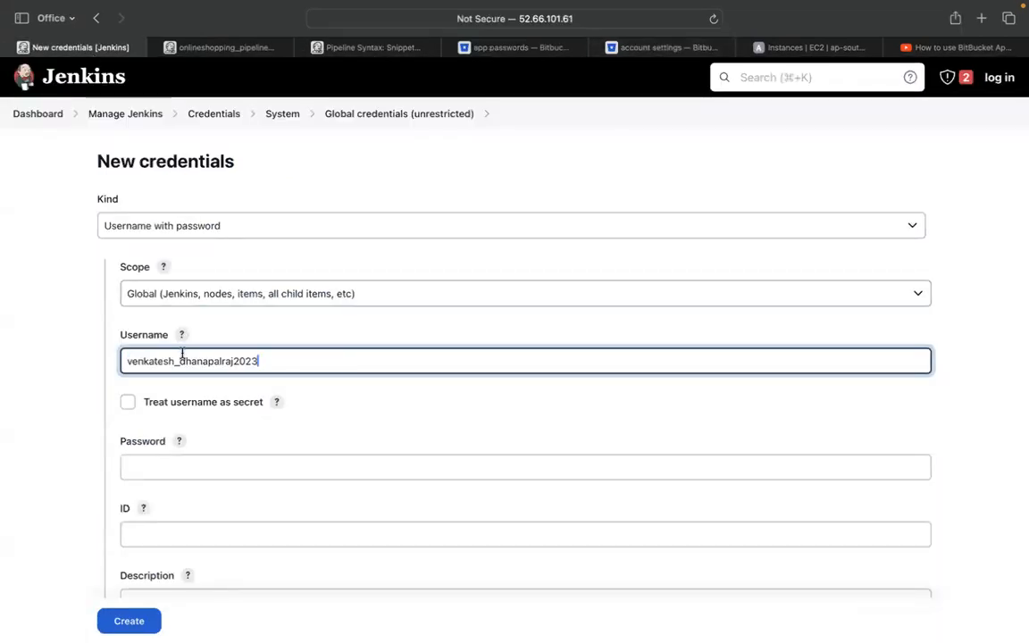
Copy the generated 'test' app password from Bitbucket's New app password dialog
left_click(202, 464)
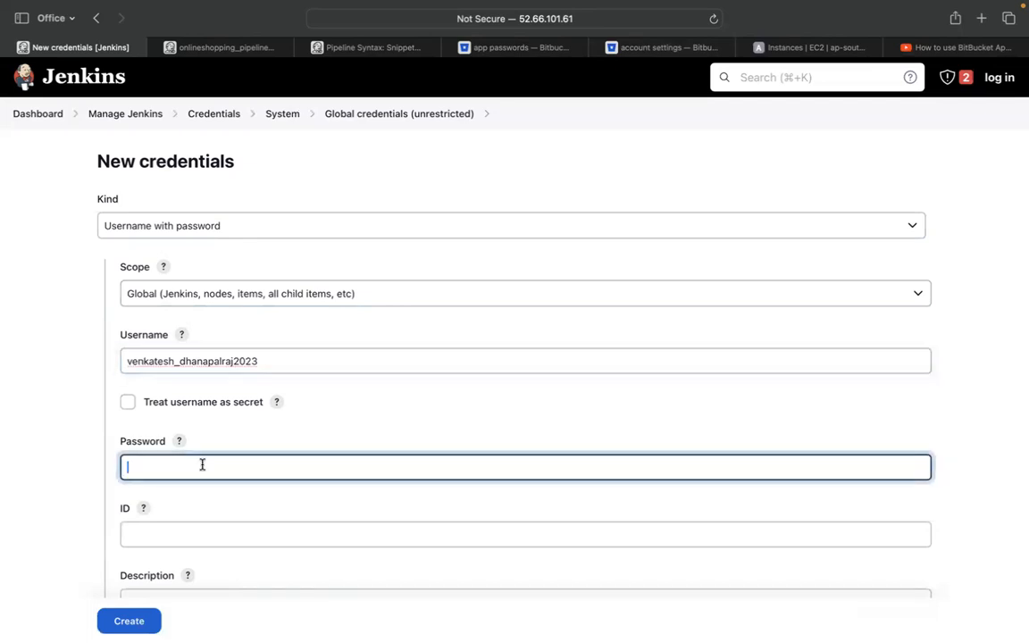
left_click(661, 54)
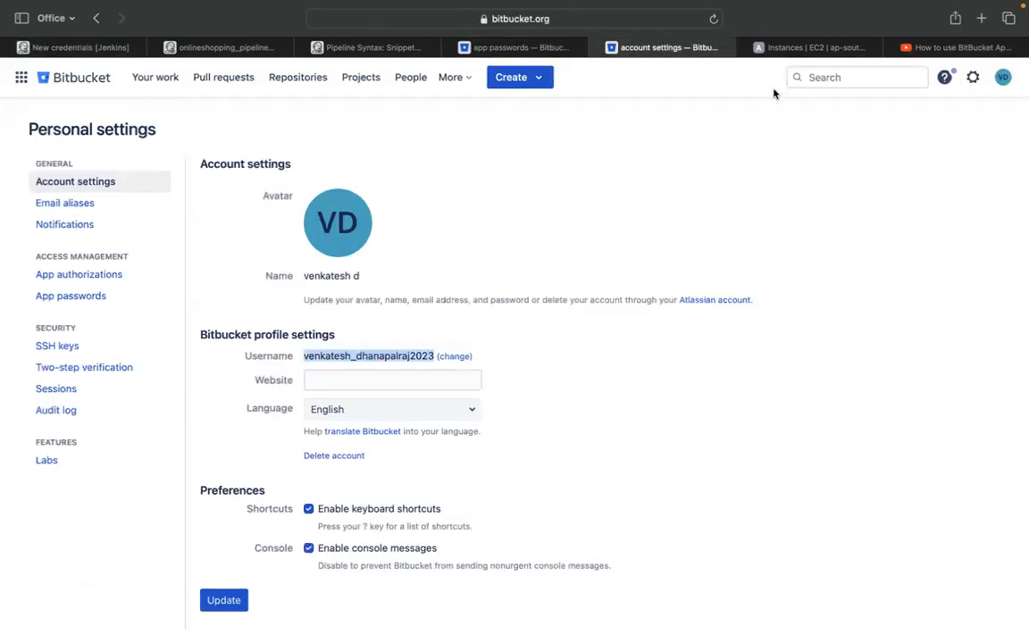
left_click(516, 47)
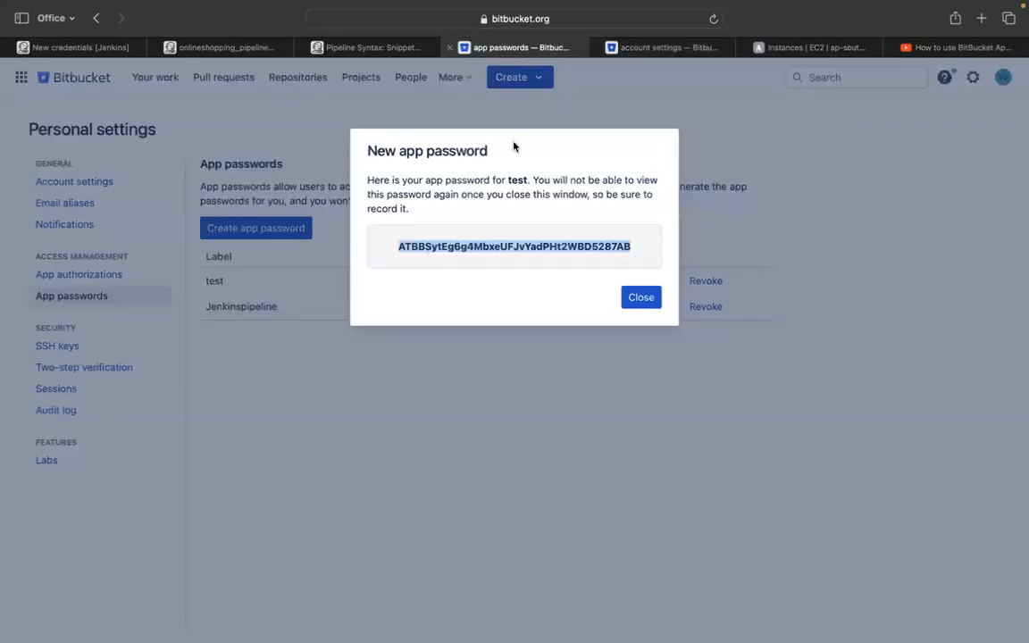
right_click(487, 249)
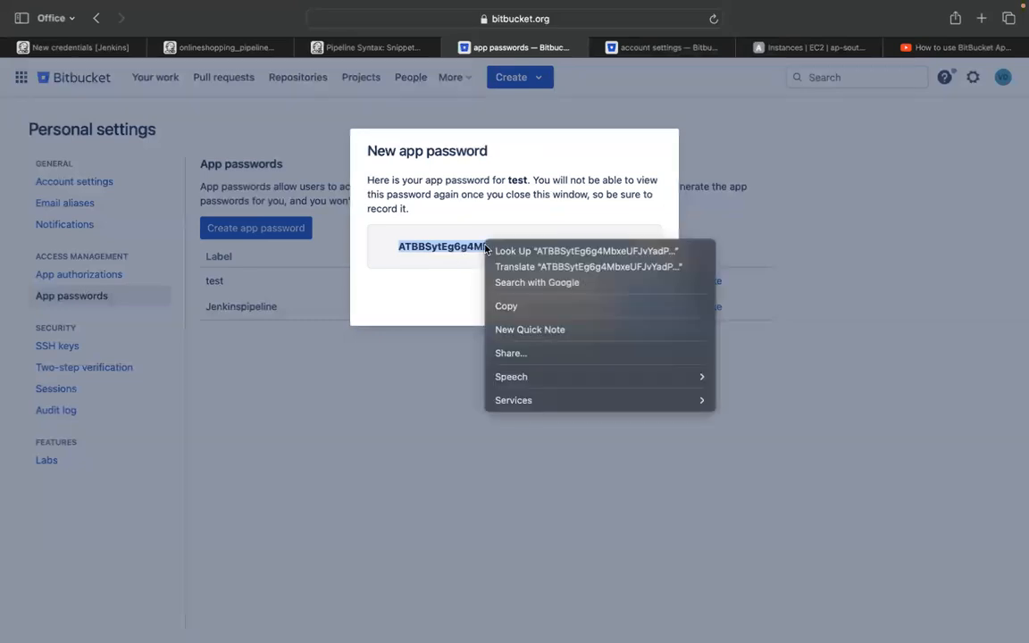
left_click(532, 306)
left_click(99, 50)
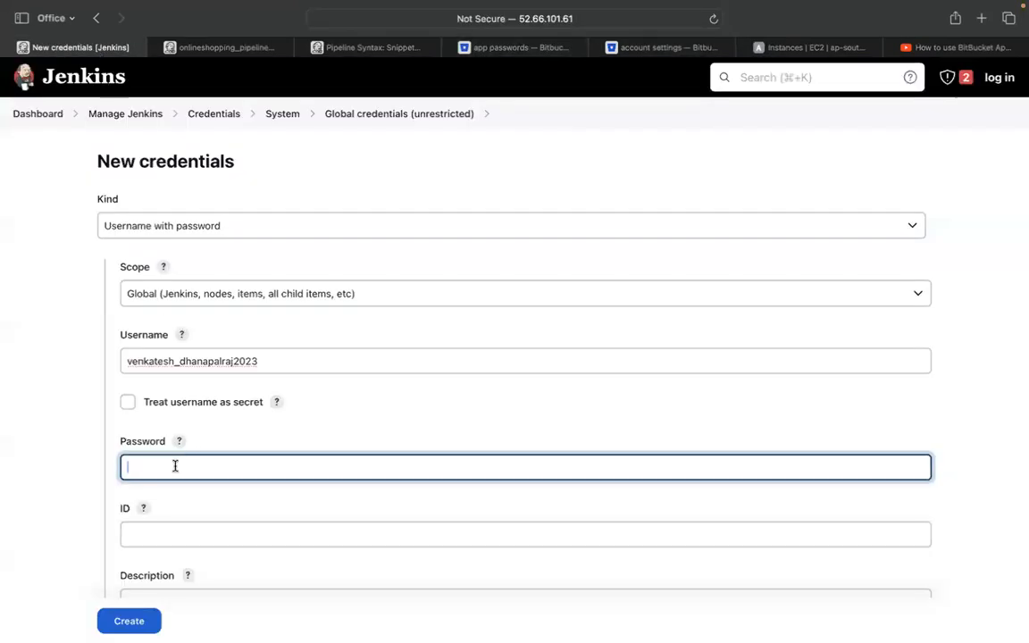
Paste the app password, describe the credential as new_key_for_jenkins, create it, and decline the Keychain prompt
key("super+v")
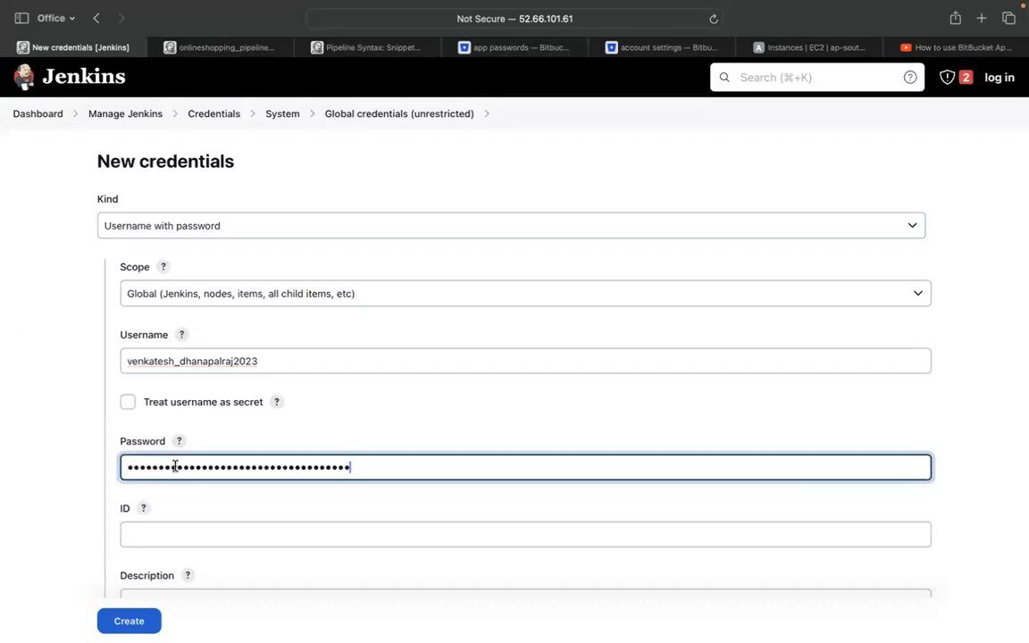
scroll(175, 465, "down", 2)
left_click(160, 496)
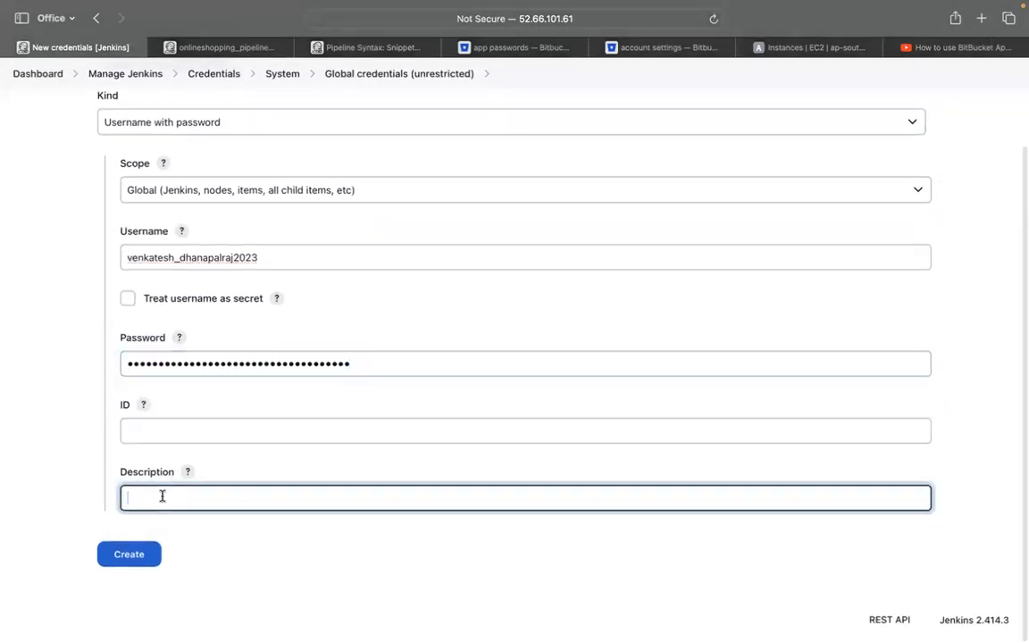
type("new_k")
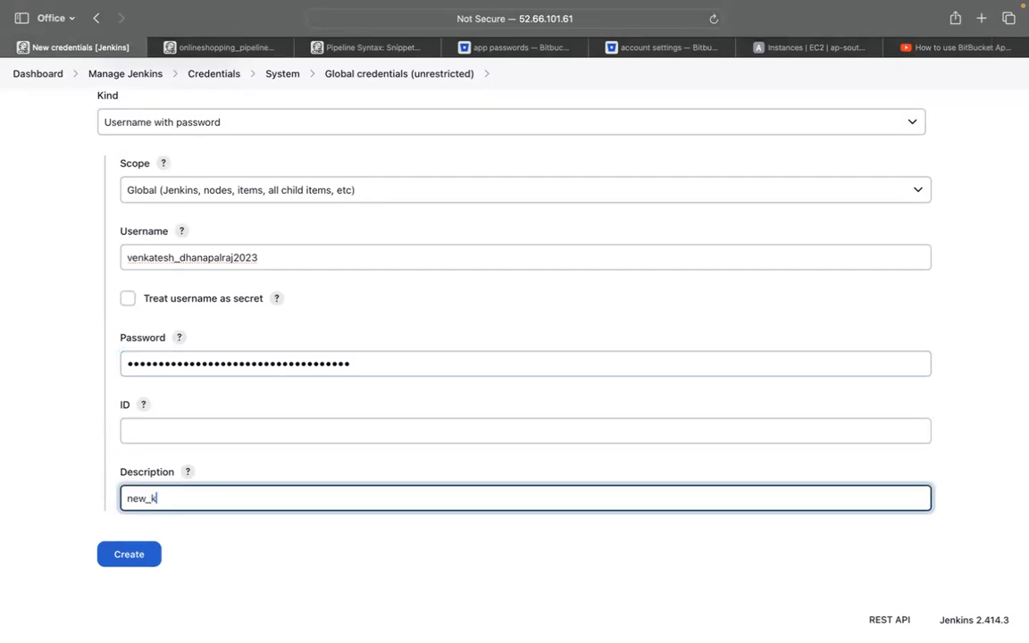
type("ey_for-")
key("BackSpace")
type("_jenkins")
left_click(103, 557)
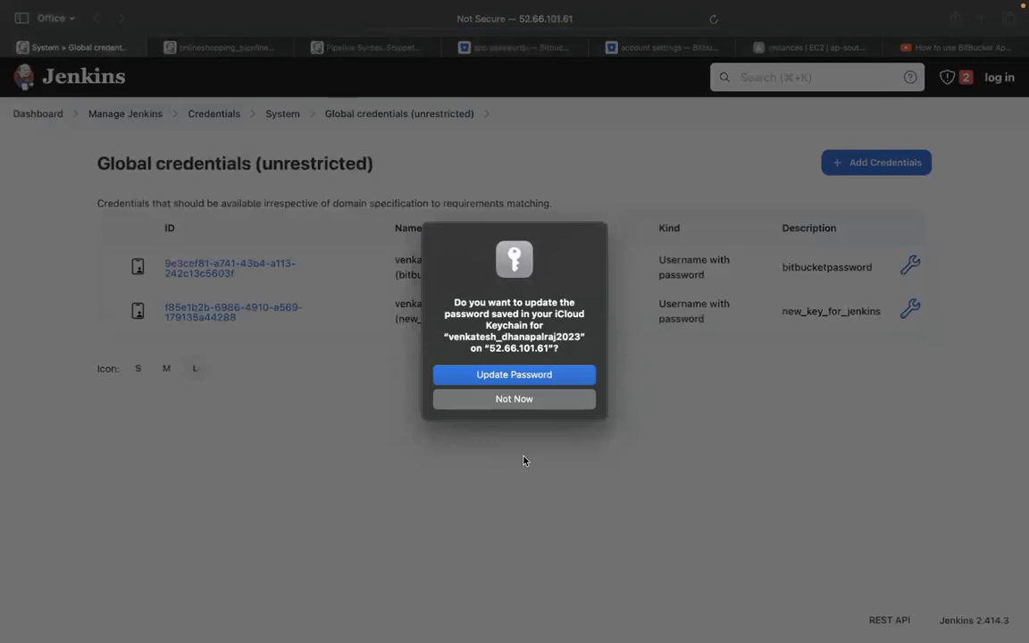
left_click(526, 400)
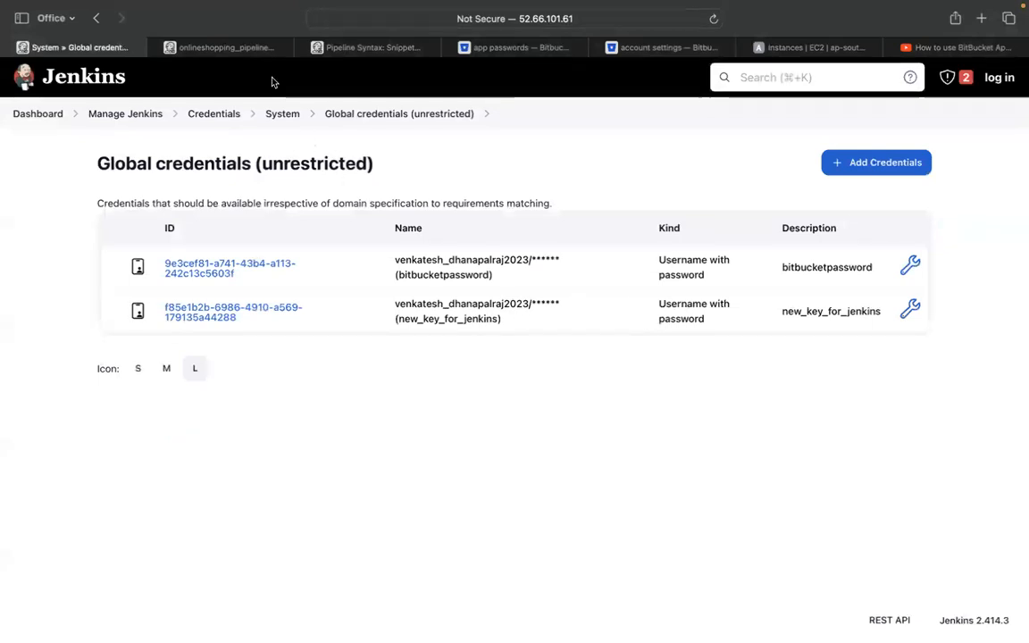
left_click(223, 48)
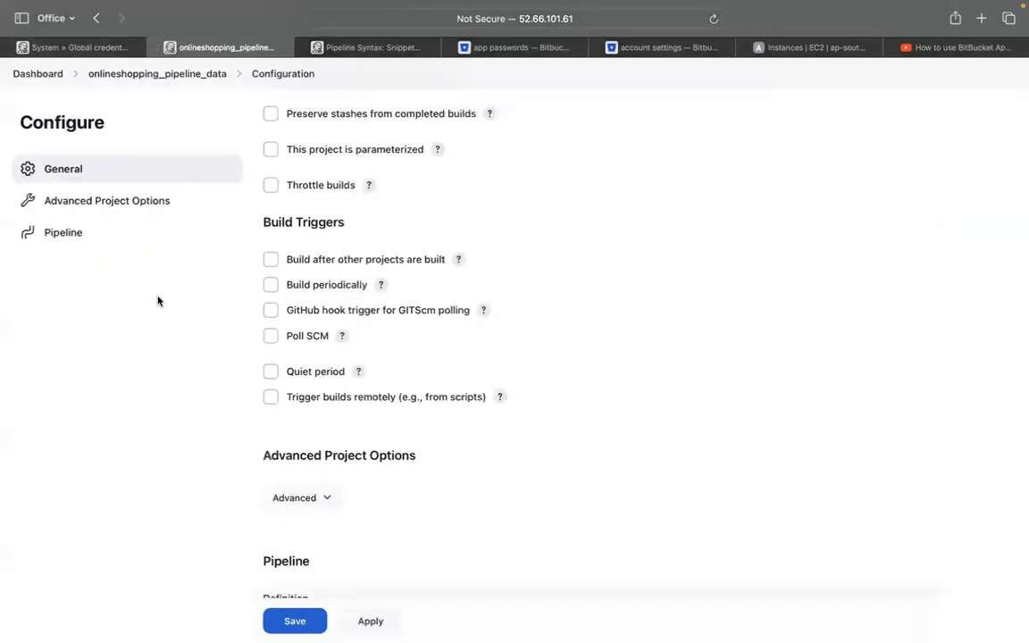
Visit the onlineshopping_pipeline_data Status and Configure pages, then go back to the Dashboard
scroll(157, 301, "up", 5)
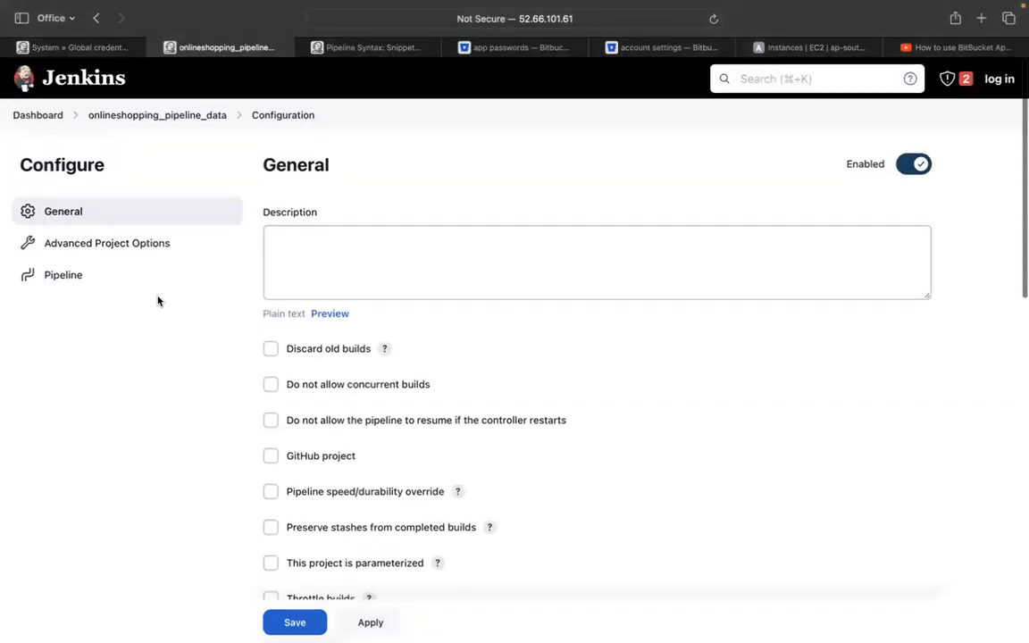
left_click(150, 112)
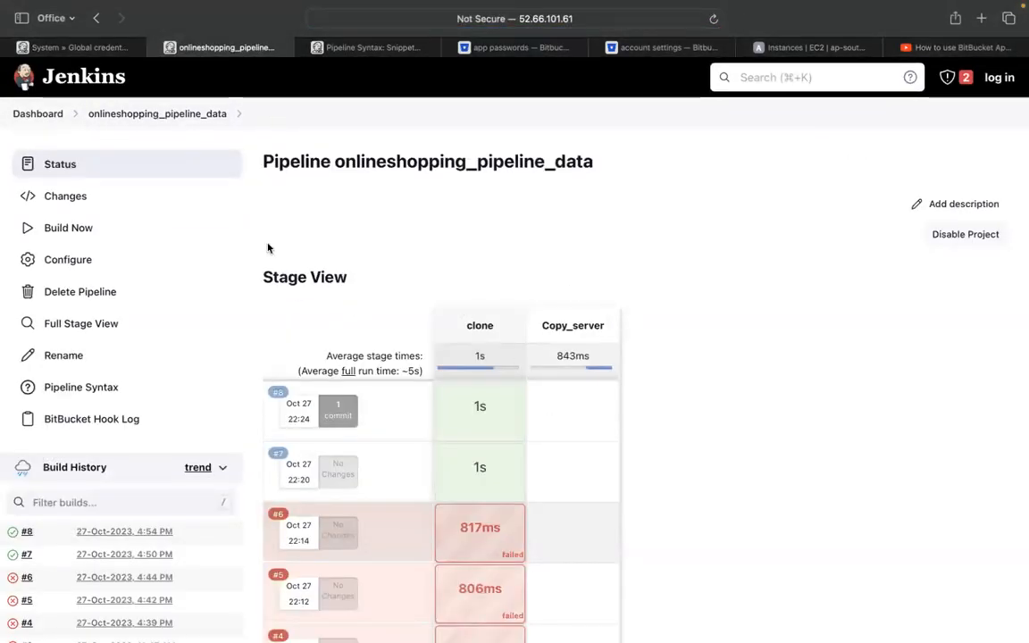
left_click(126, 257)
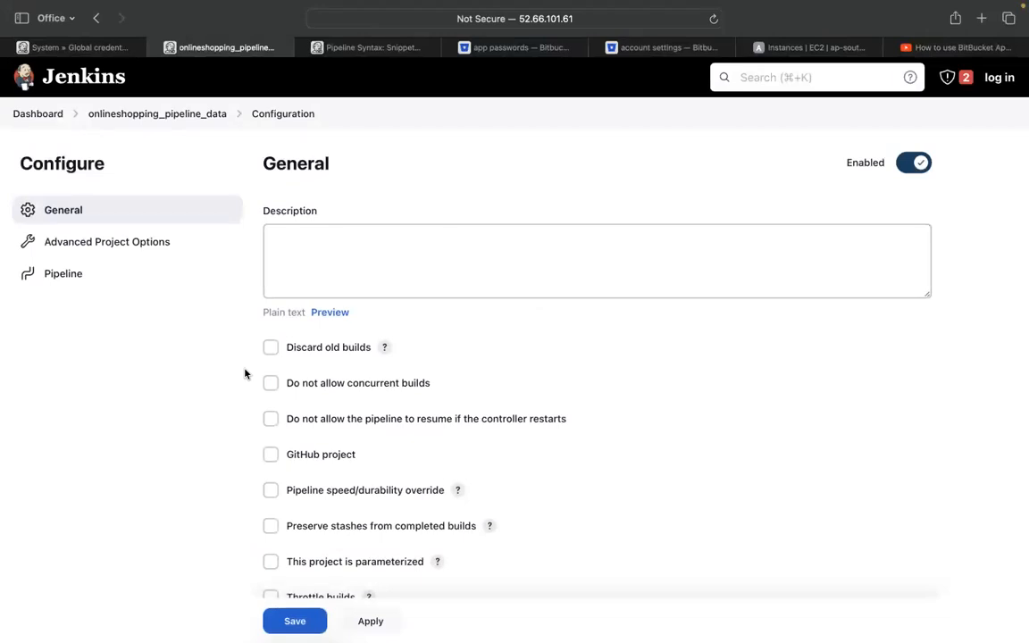
left_click(41, 116)
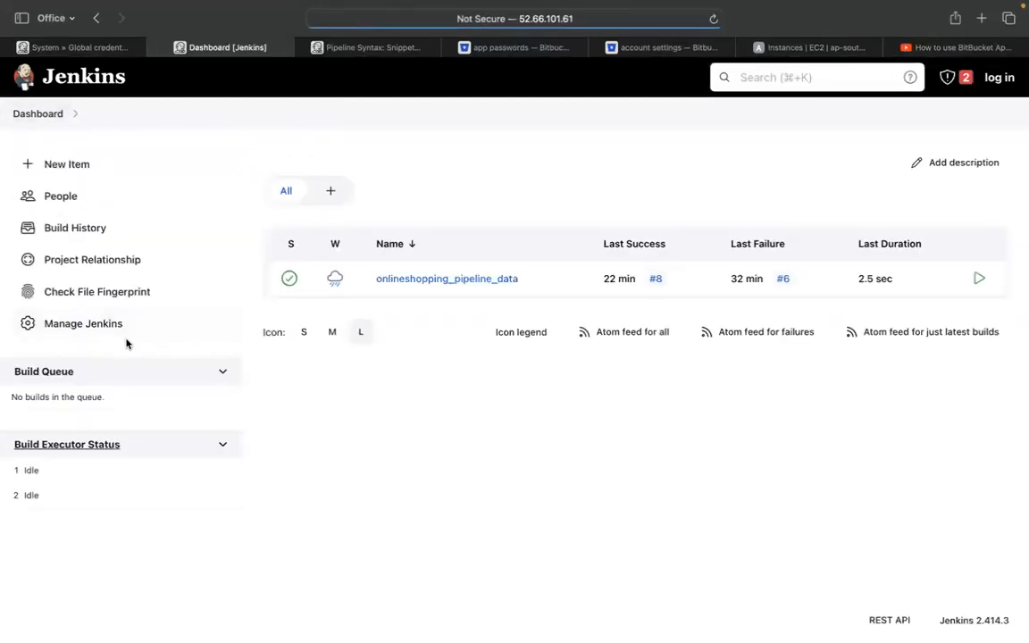
left_click(98, 330)
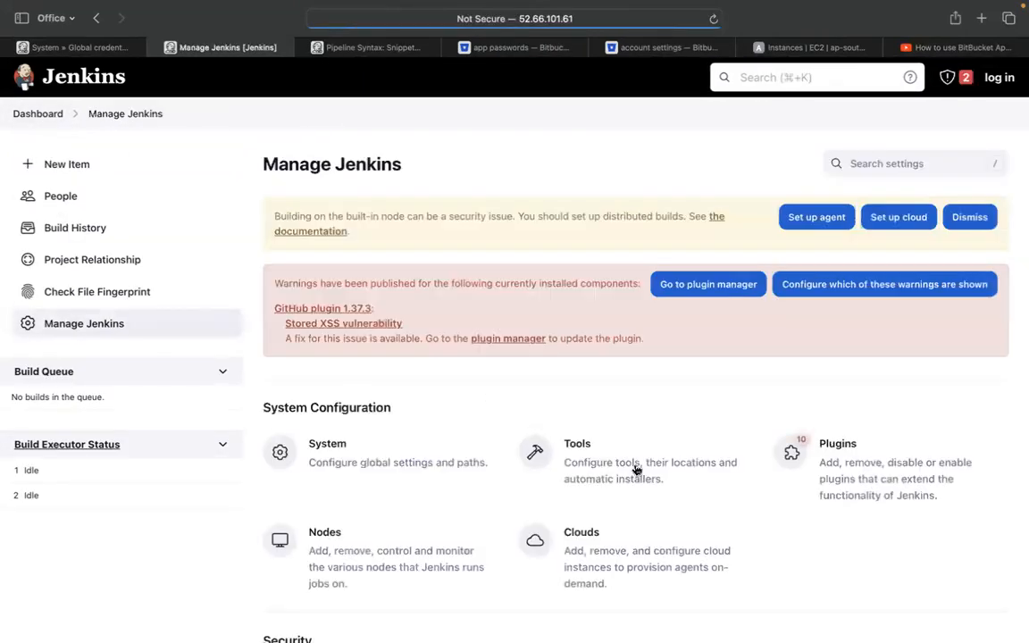
scroll(638, 471, "down", 1)
scroll(795, 386, "down", 3)
left_click(787, 344)
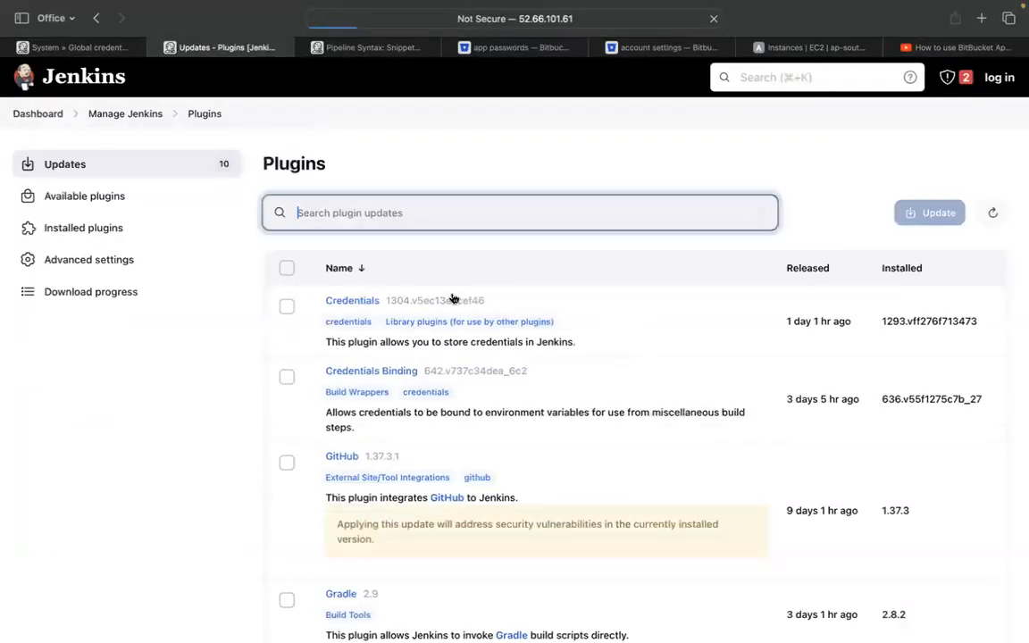
left_click(132, 234)
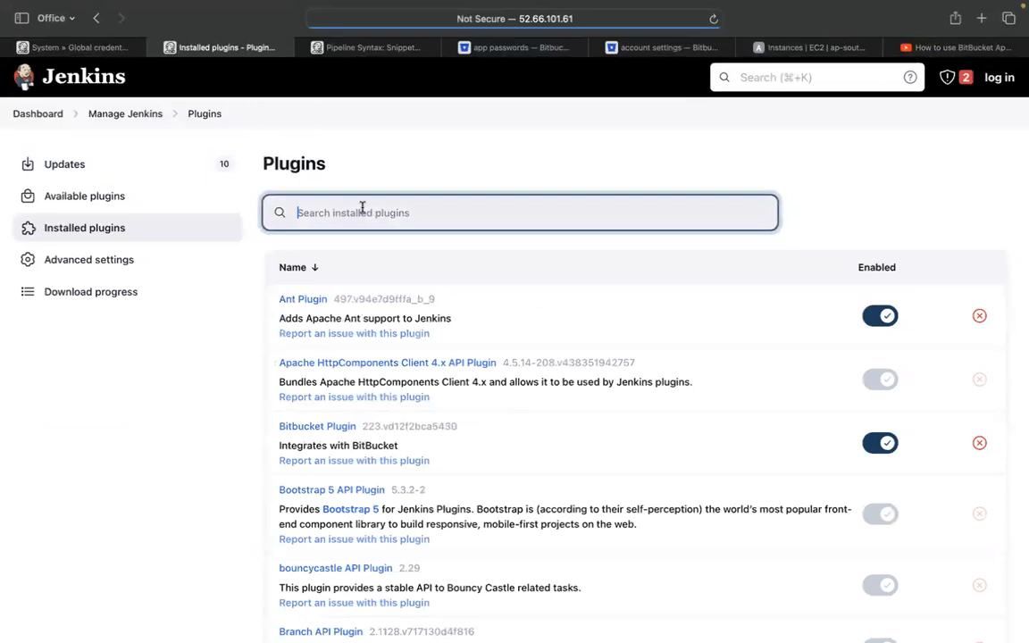
type("bitbuck")
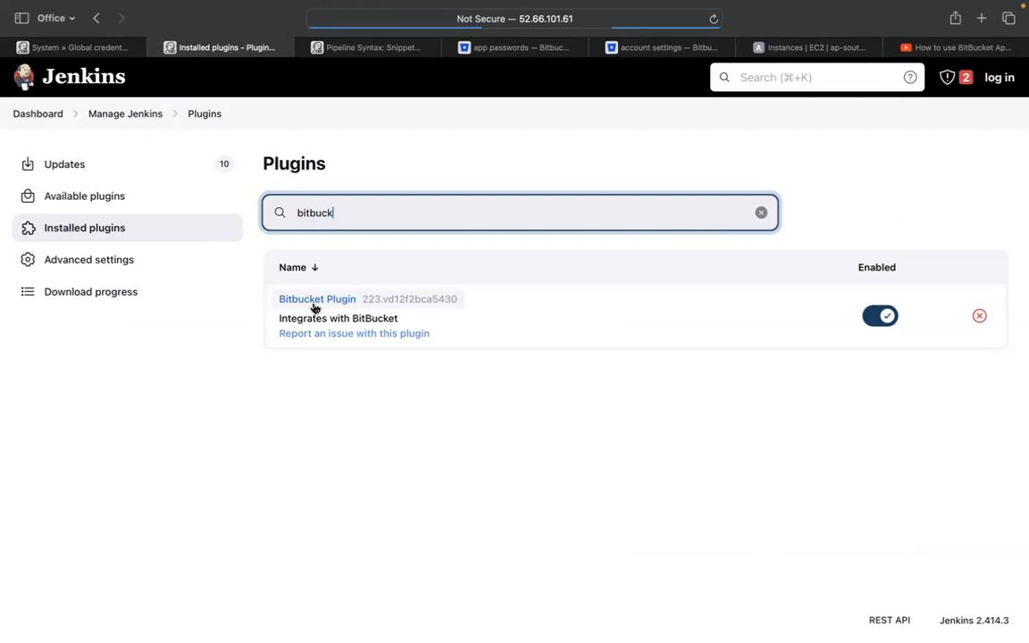
left_click(38, 116)
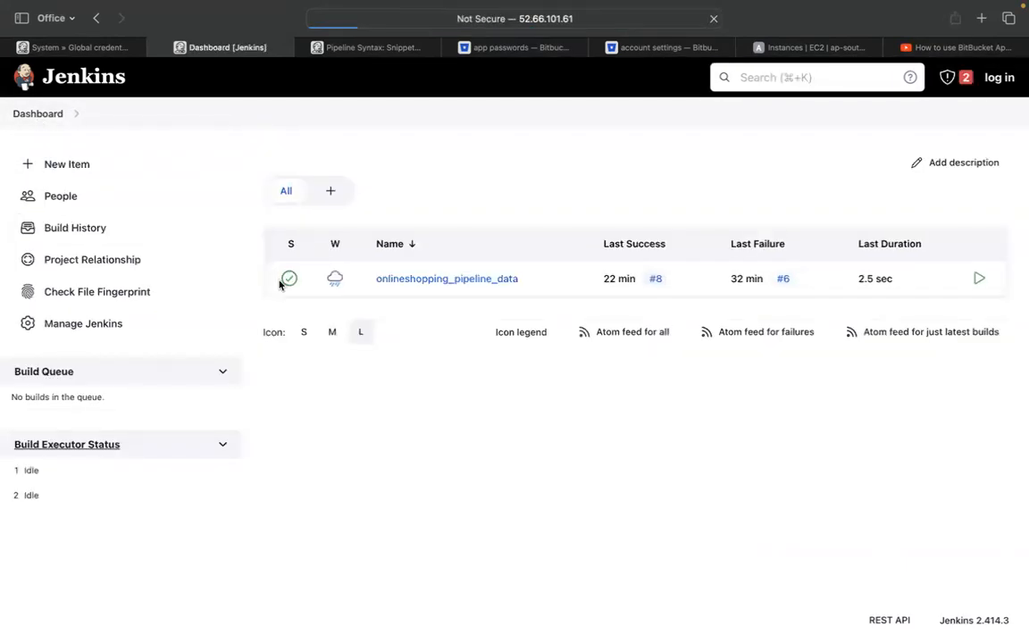
Review onlineshopping_pipeline_data's configuration, keeping the Pipeline script definition, then go to Pipeline Syntax
left_click(409, 282)
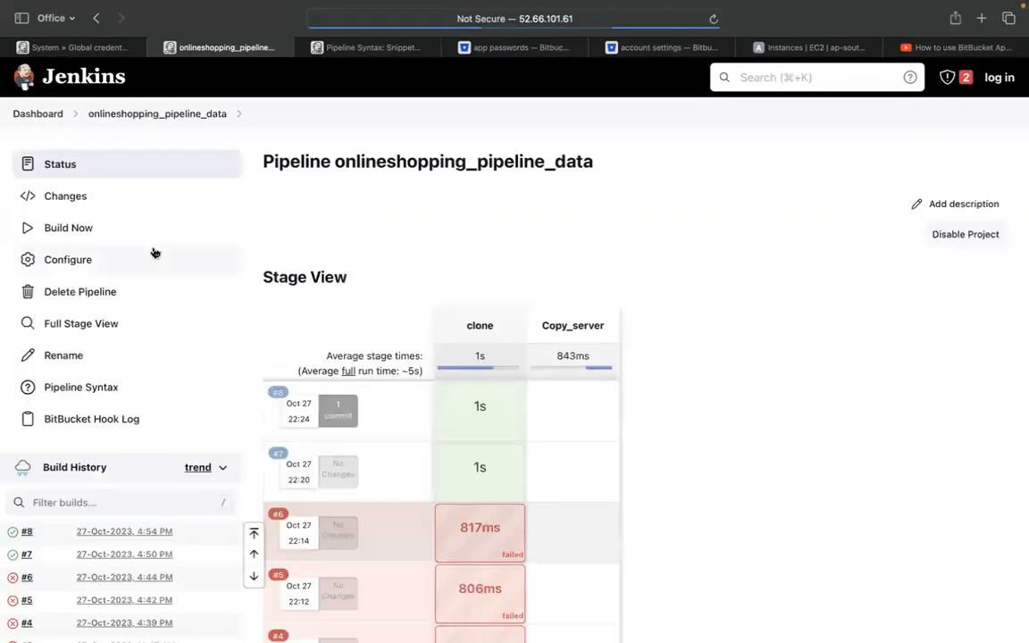
left_click(105, 261)
scroll(593, 413, "down", 10)
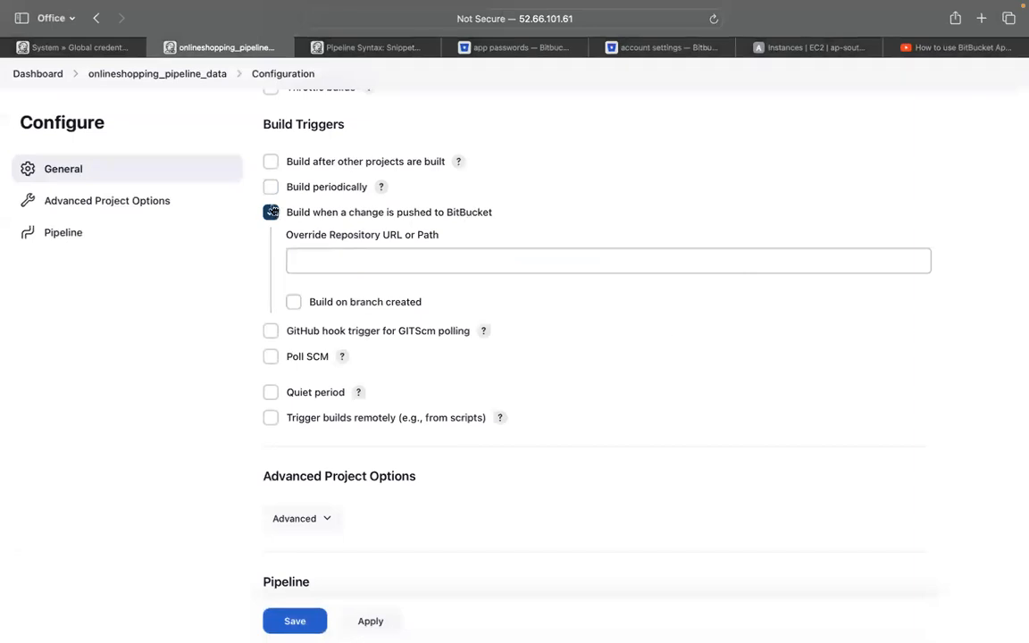
scroll(438, 462, "down", 5)
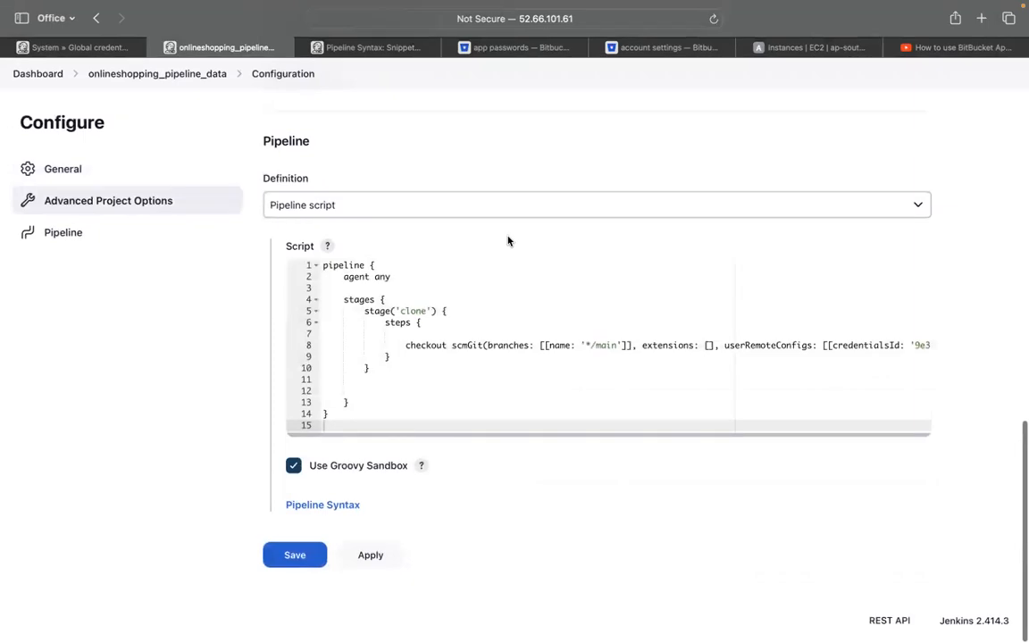
left_click(705, 204)
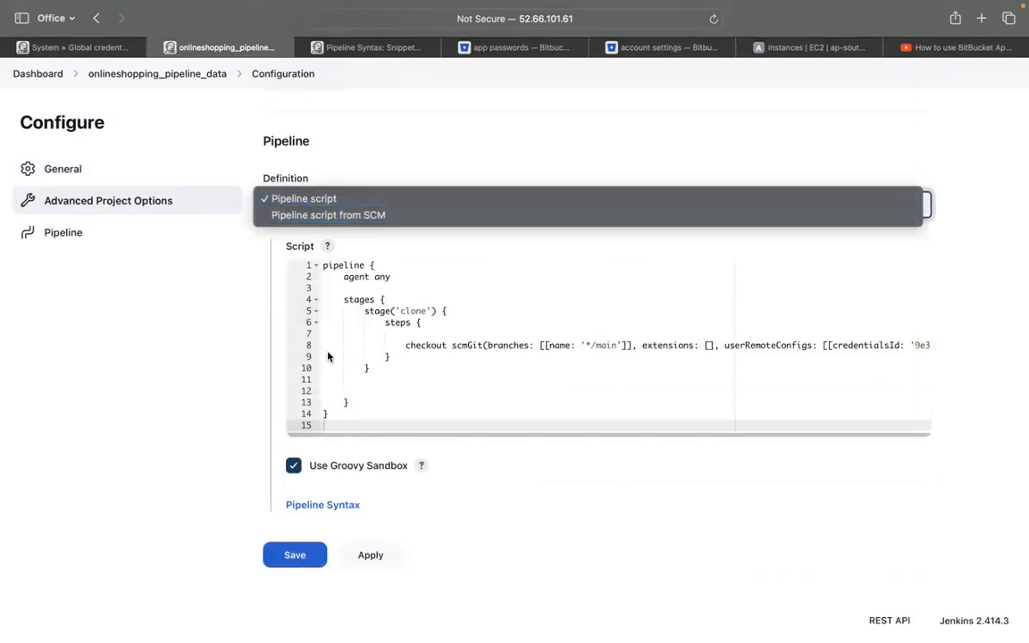
left_click(184, 349)
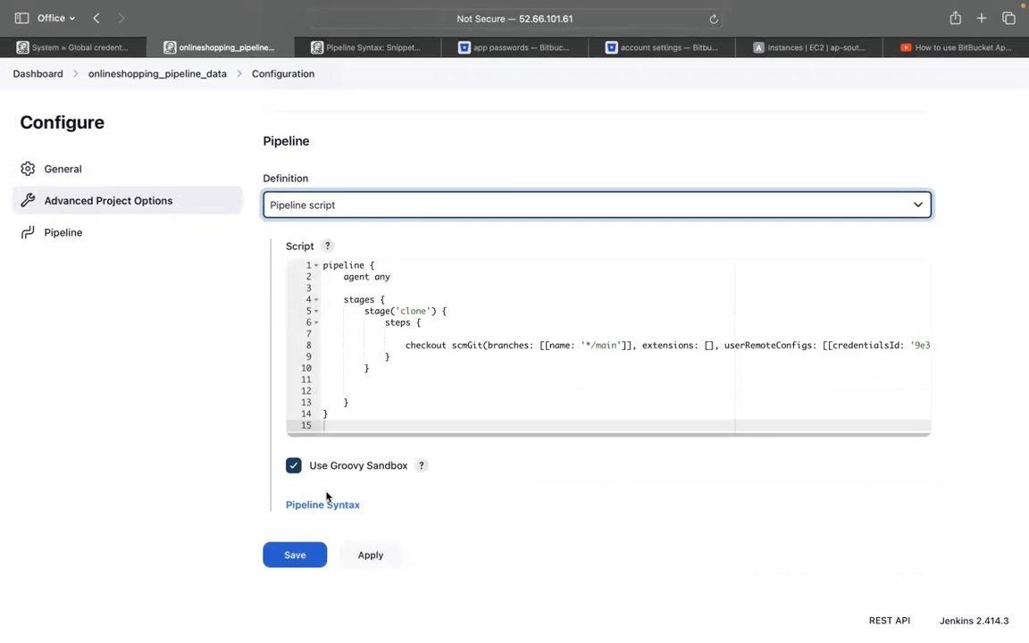
left_click(332, 46)
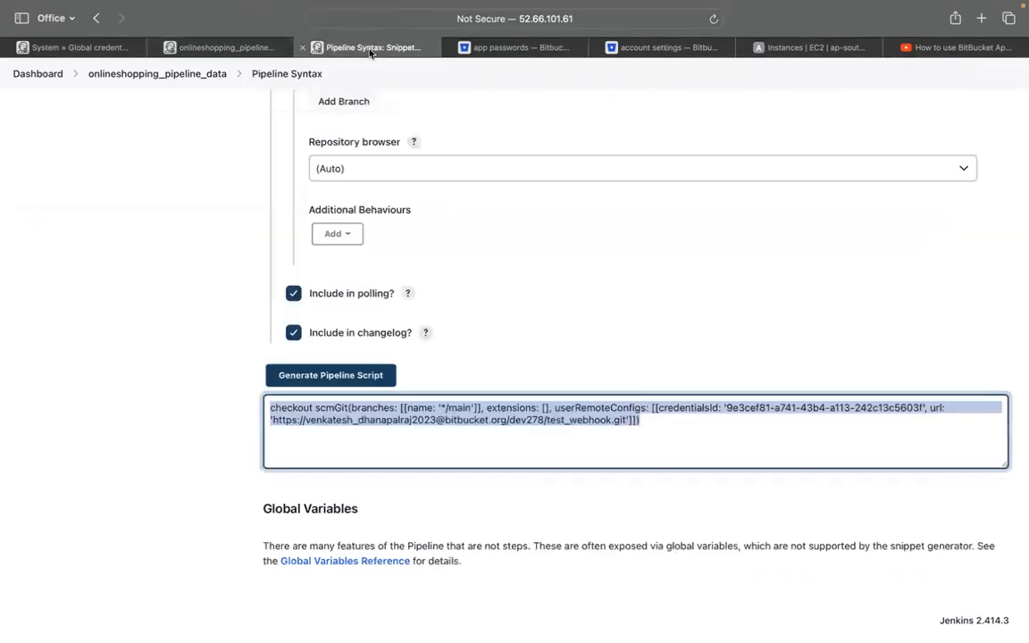
Choose 'checkout: Check out from version control' as the sample step with Git as the SCM
scroll(493, 229, "up", 20)
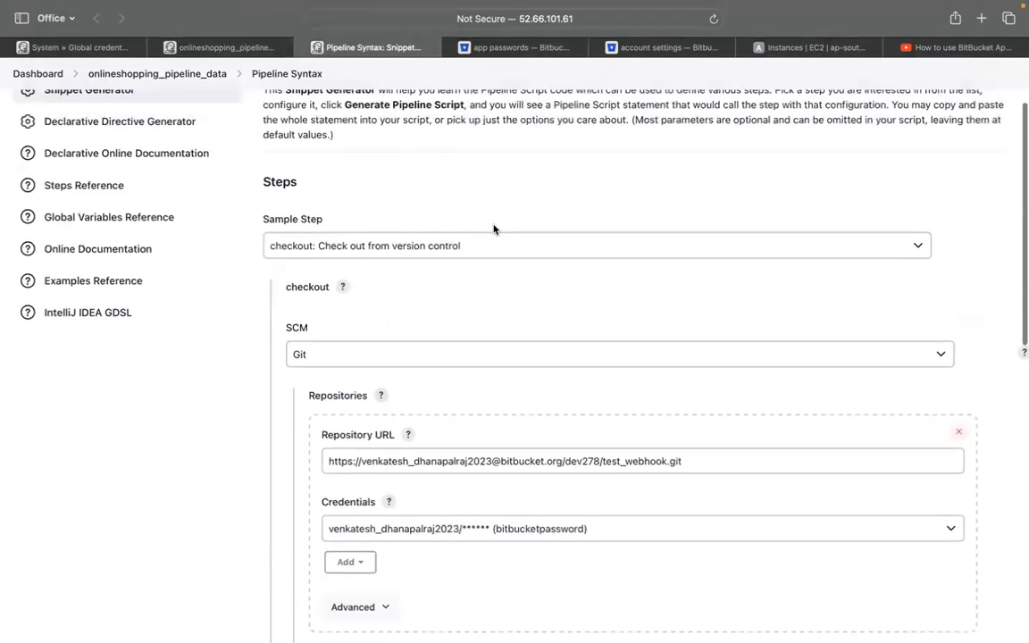
left_click(397, 352)
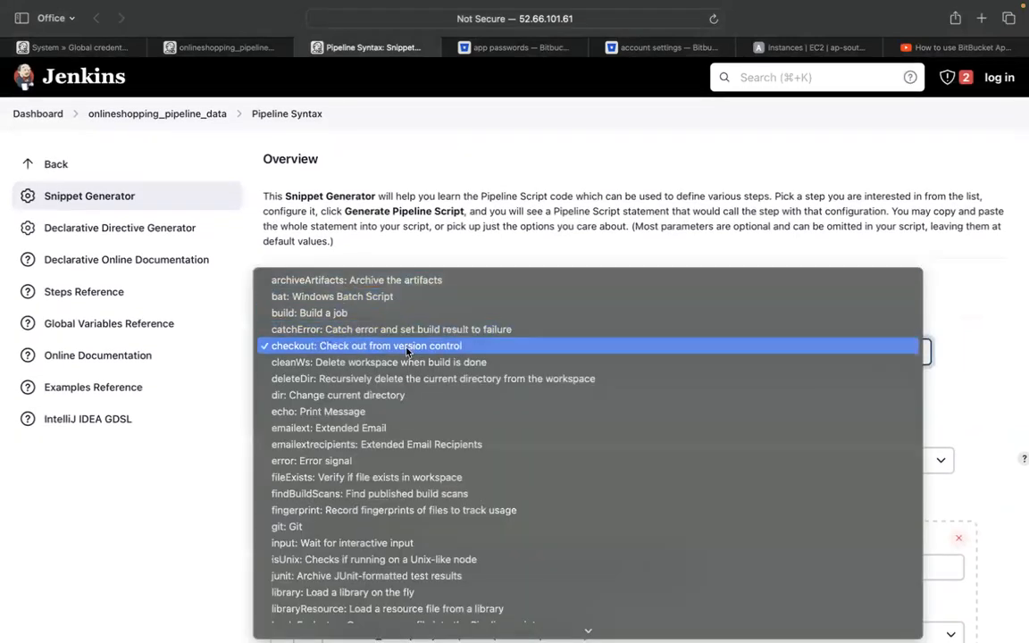
left_click(406, 351)
left_click(406, 351)
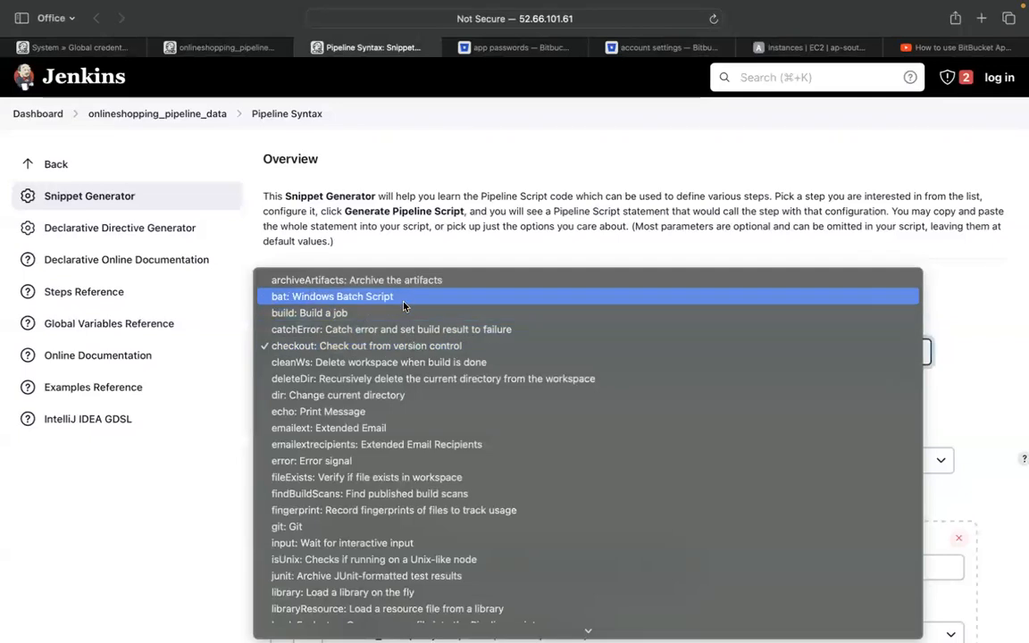
left_click(403, 303)
left_click(402, 356)
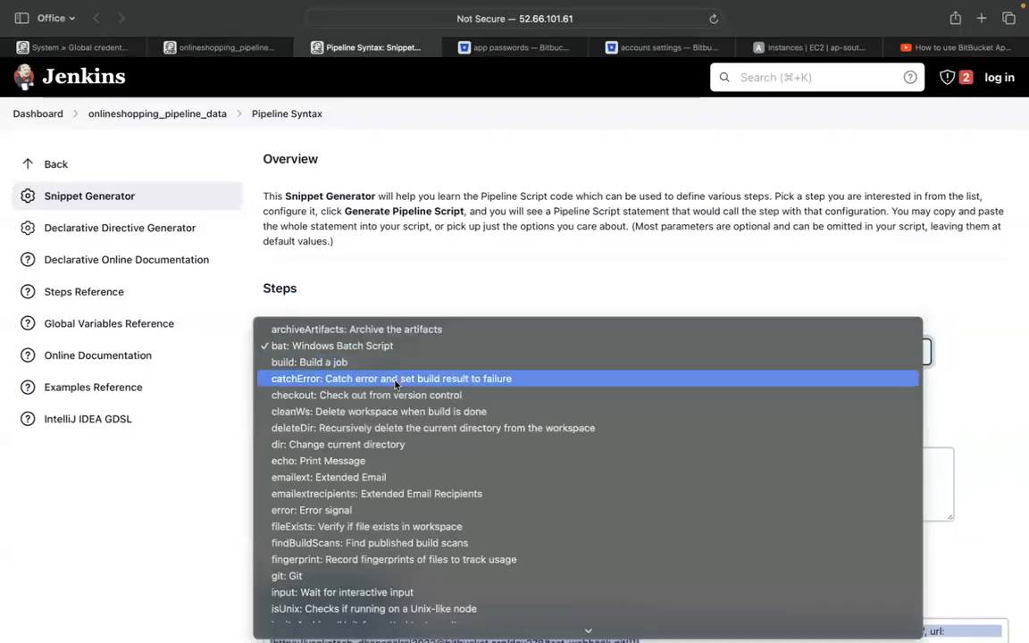
left_click(390, 395)
scroll(473, 421, "down", 3)
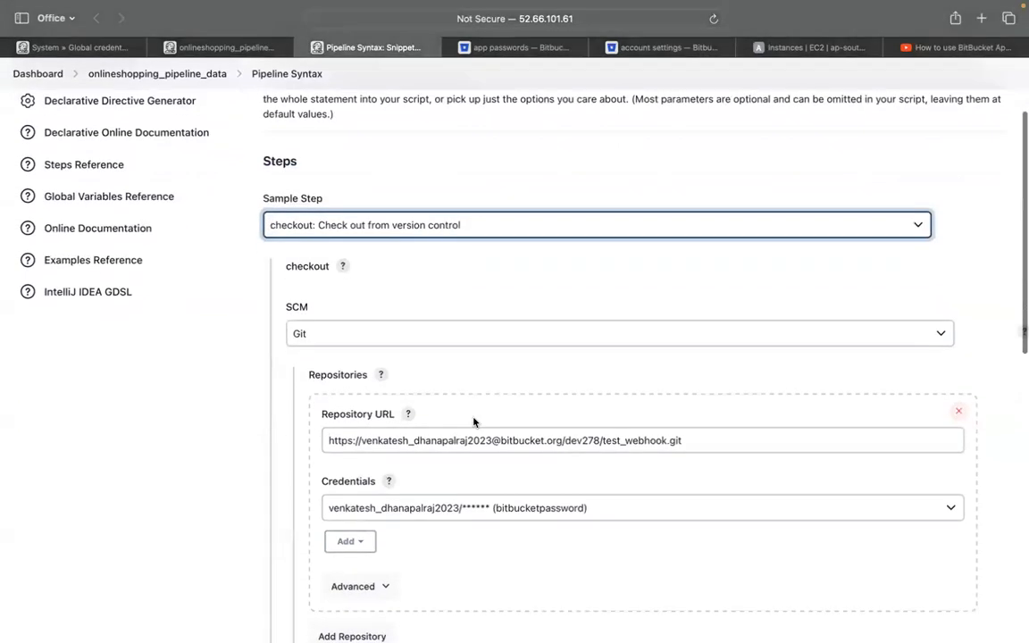
scroll(474, 421, "down", 3)
left_click(352, 200)
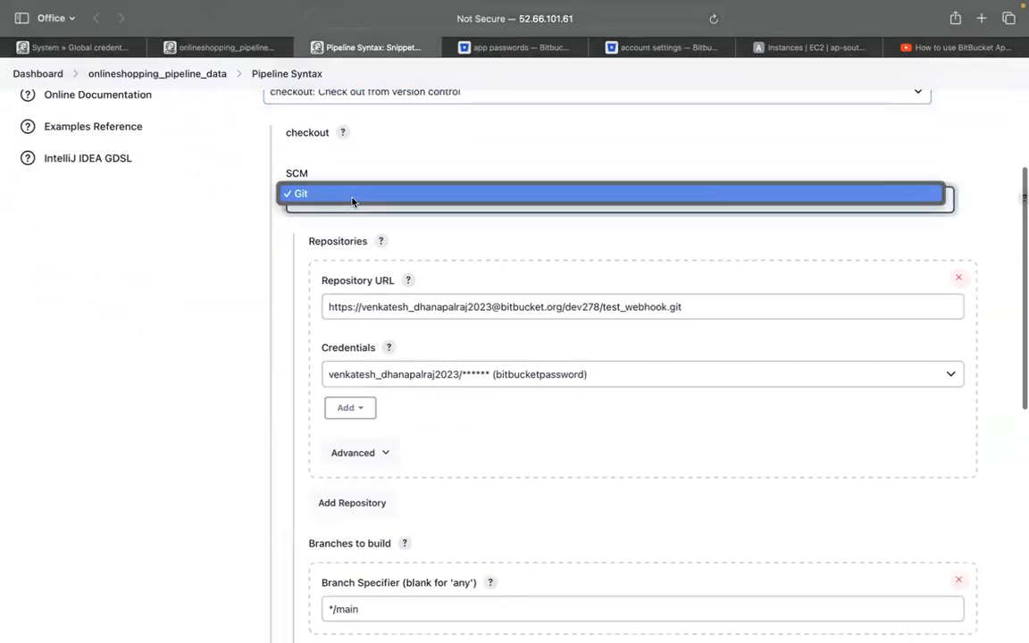
left_click(352, 200)
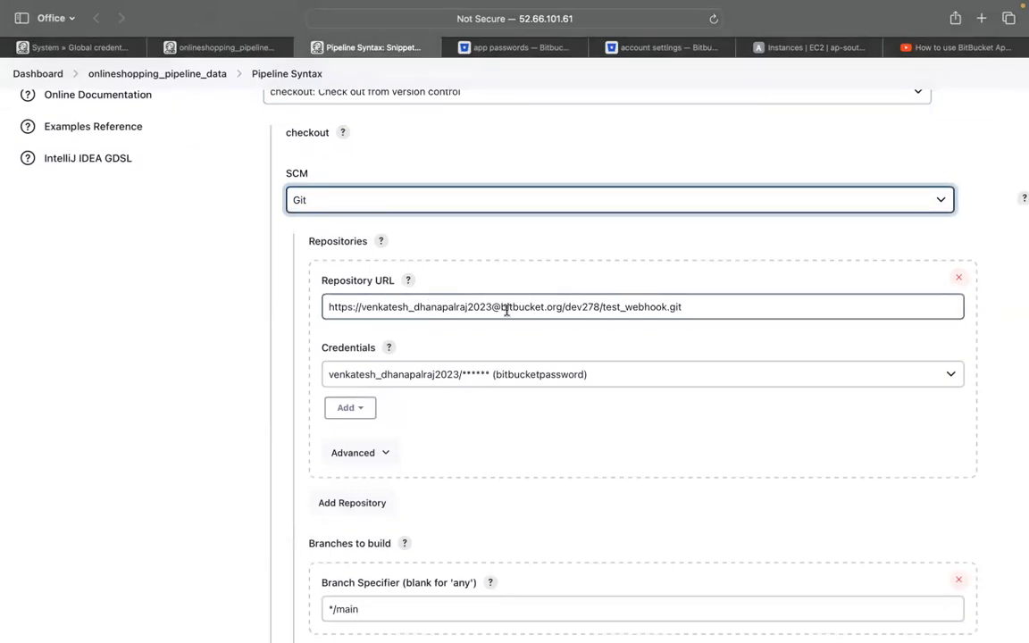
left_click(661, 47)
Select the HTTPS clone URL from the test_webhook repository's Clone dialog
left_click(542, 49)
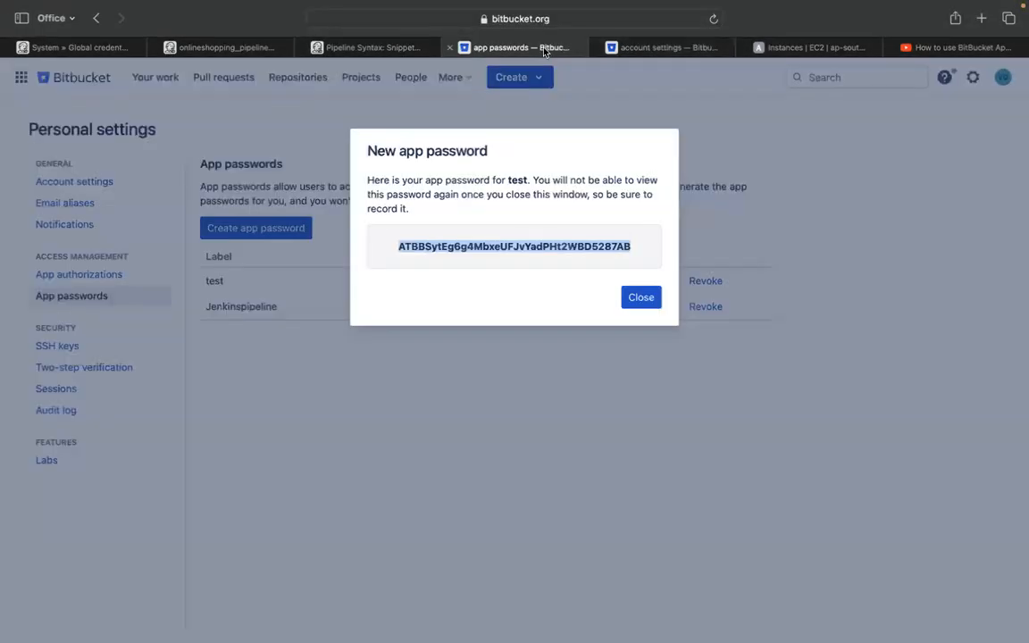
left_click(643, 48)
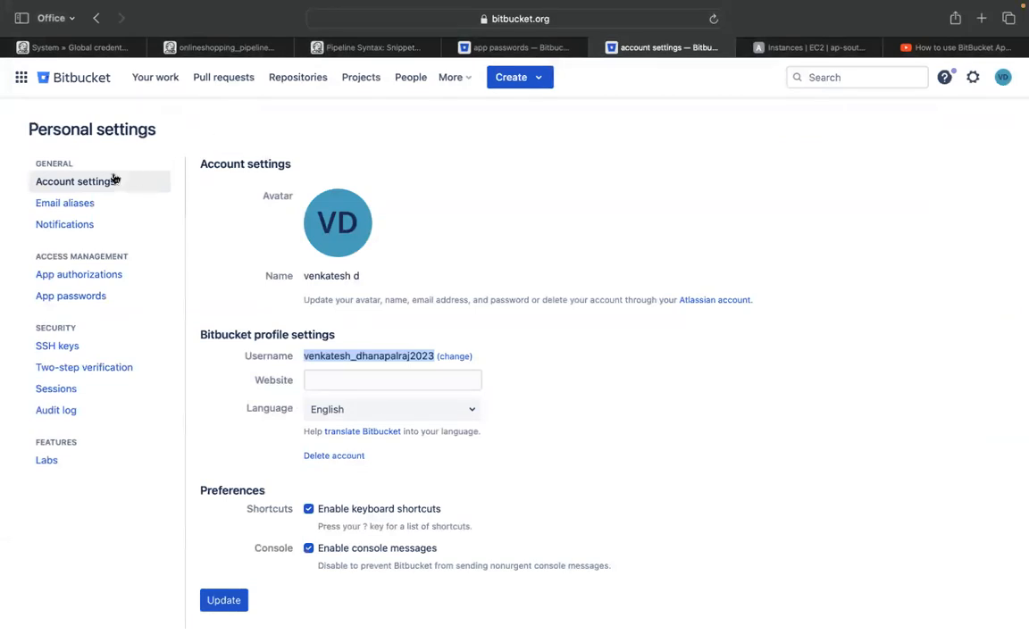
left_click(288, 79)
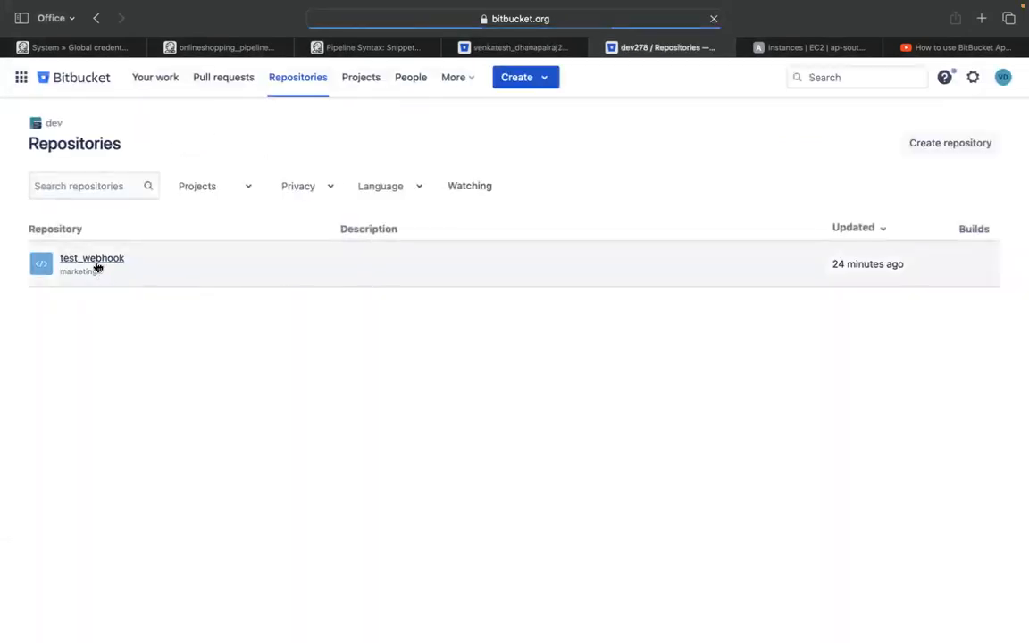
left_click(95, 261)
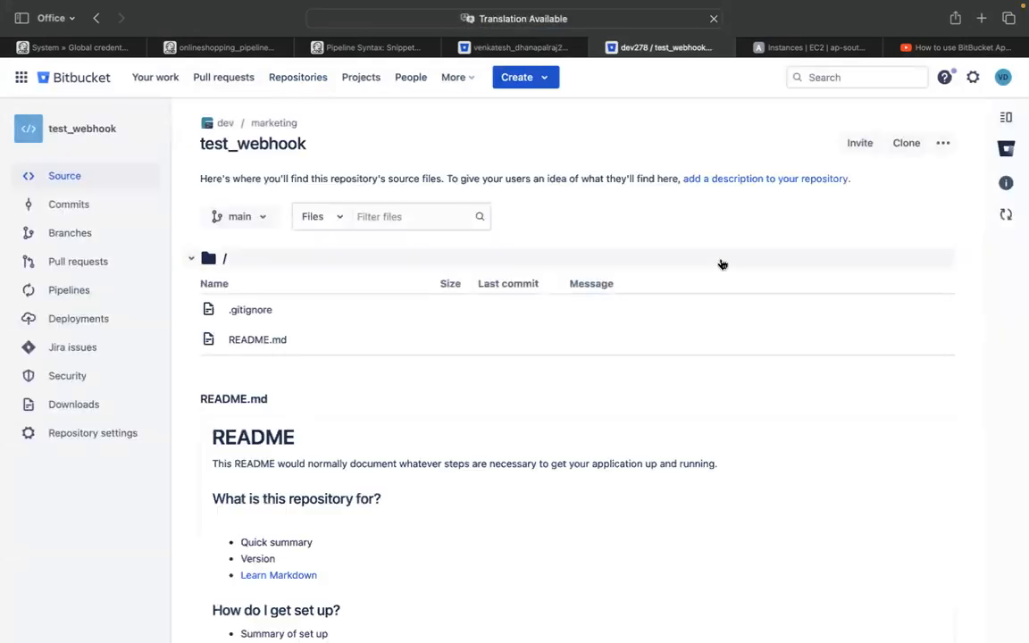
left_click(906, 143)
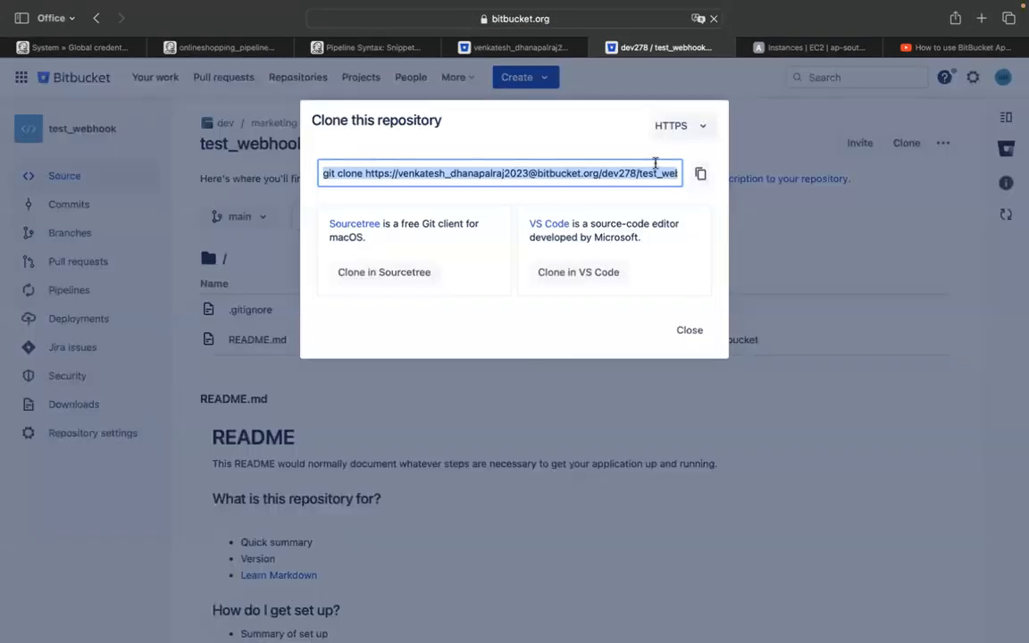
left_click(362, 175)
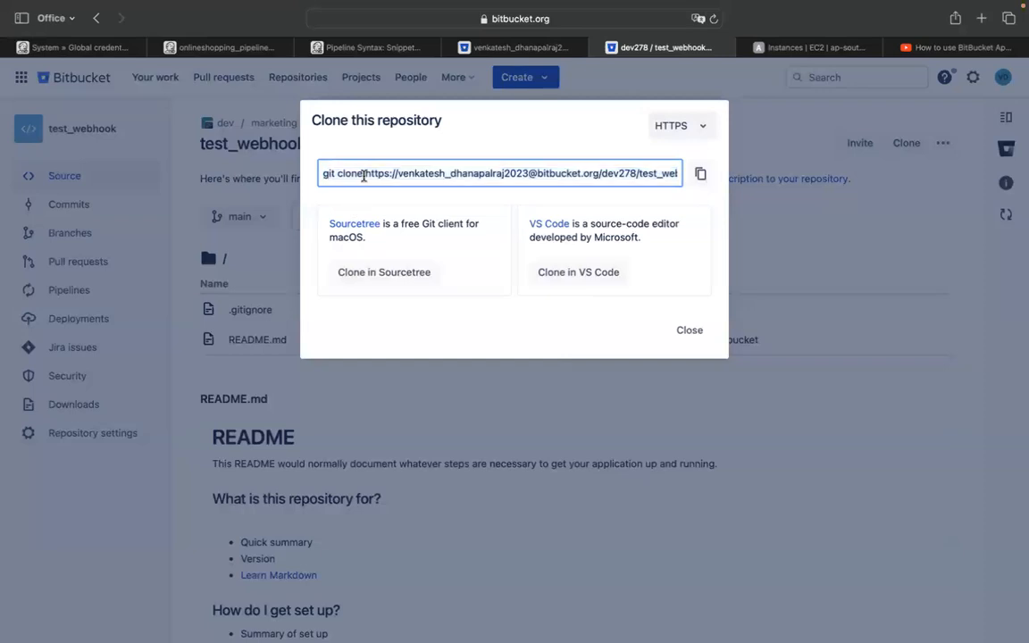
mouse_move(365, 174)
left_mouse_down()
mouse_move(759, 171)
mouse_move(681, 190)
left_mouse_up()
key("super+c")
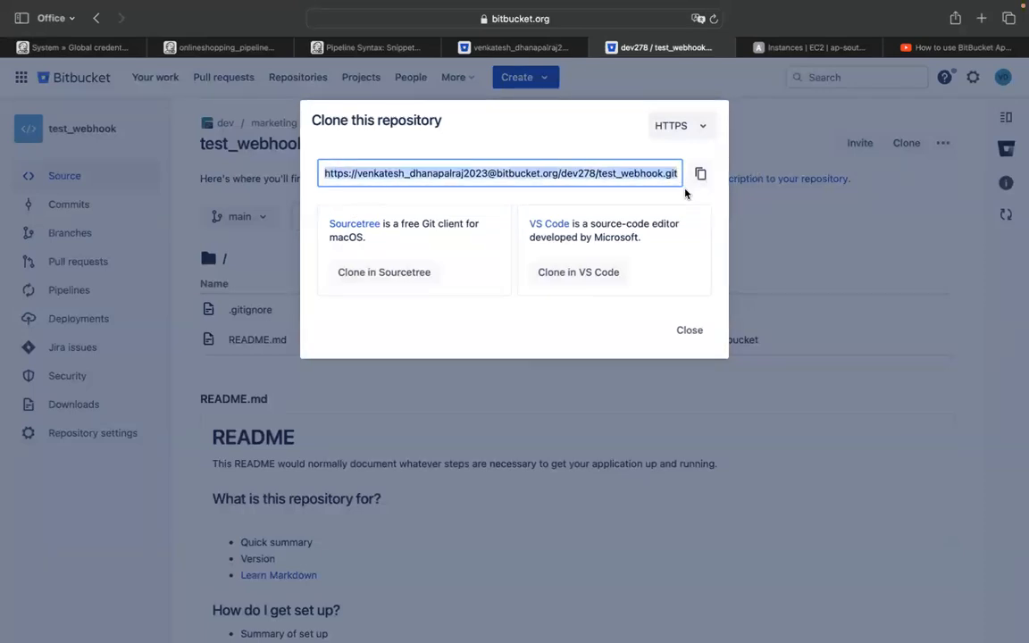
left_click(500, 47)
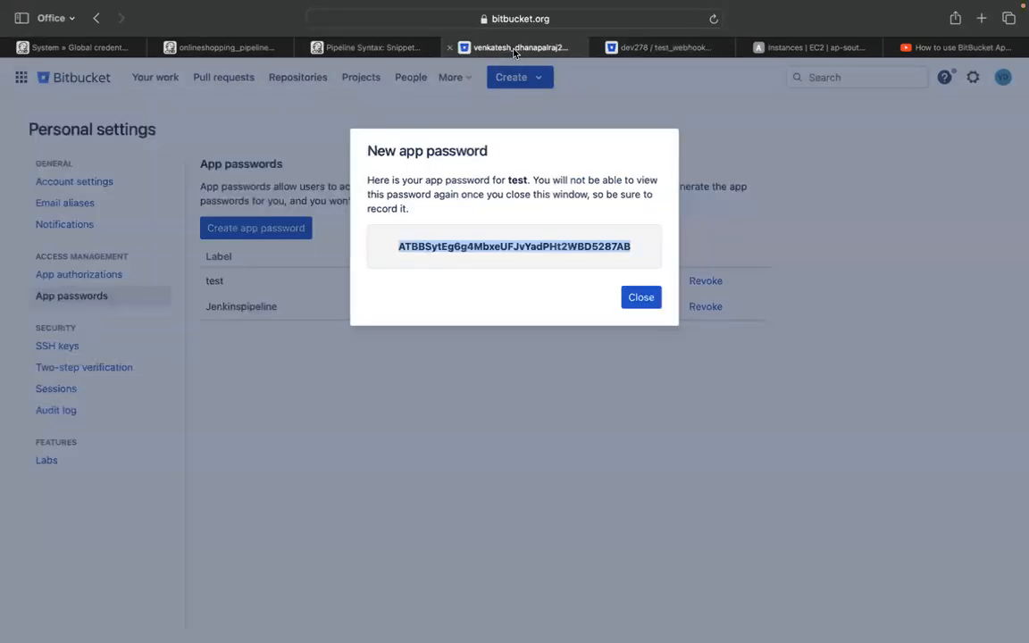
left_click(376, 49)
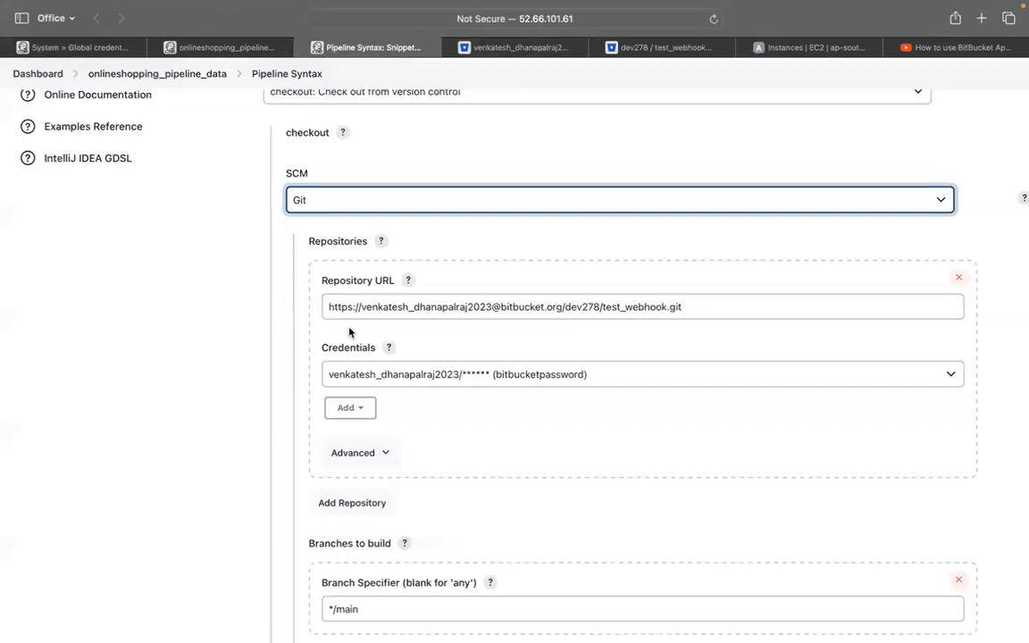
Reload the snippet generator and pick the 'checkout: Check out from version control' sample step again
left_click(425, 375)
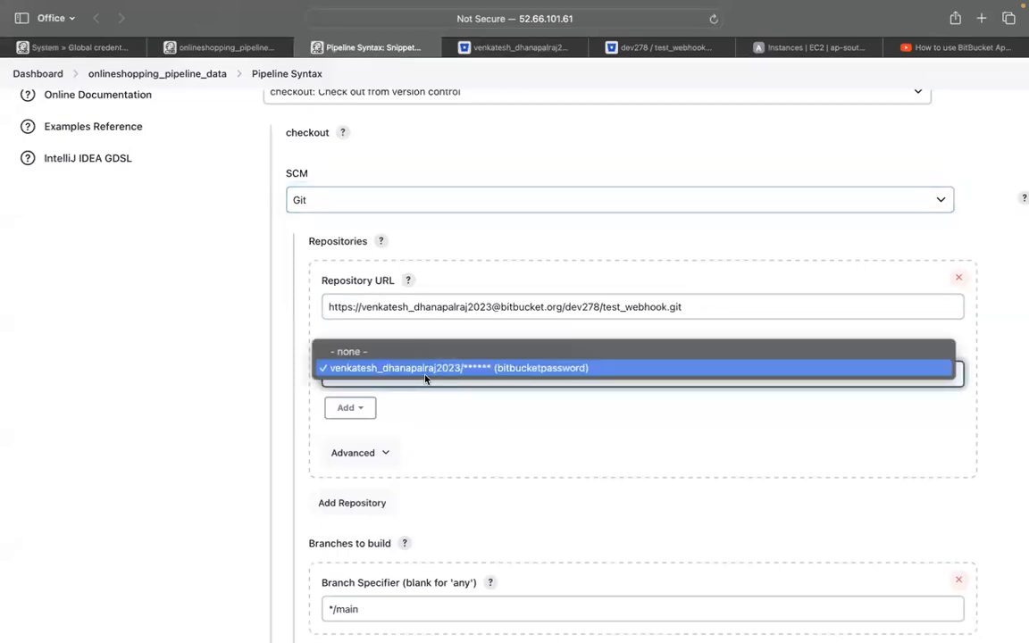
left_click(178, 380)
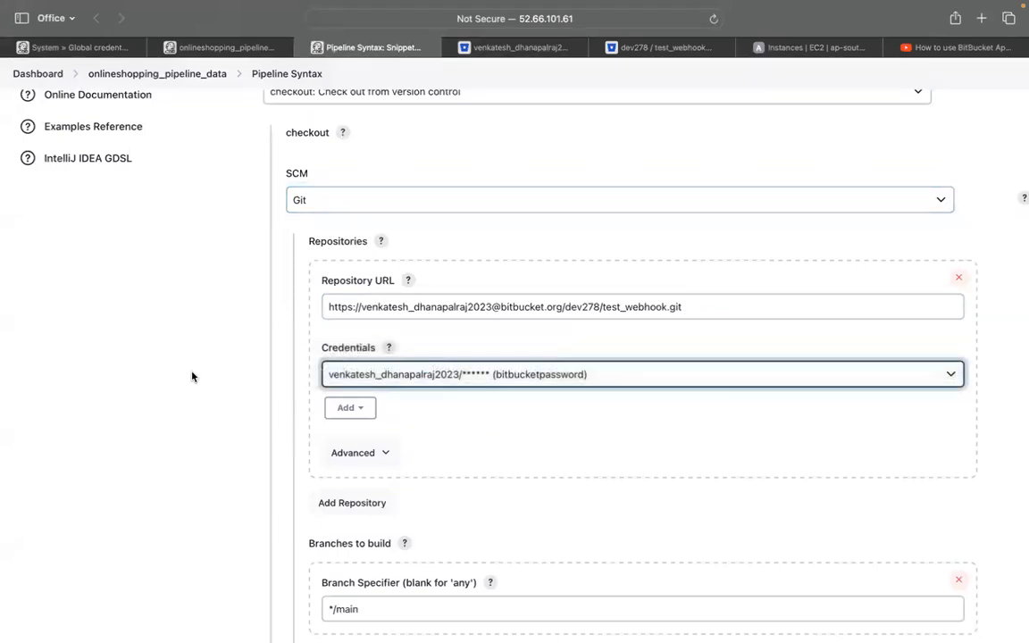
left_click(392, 379)
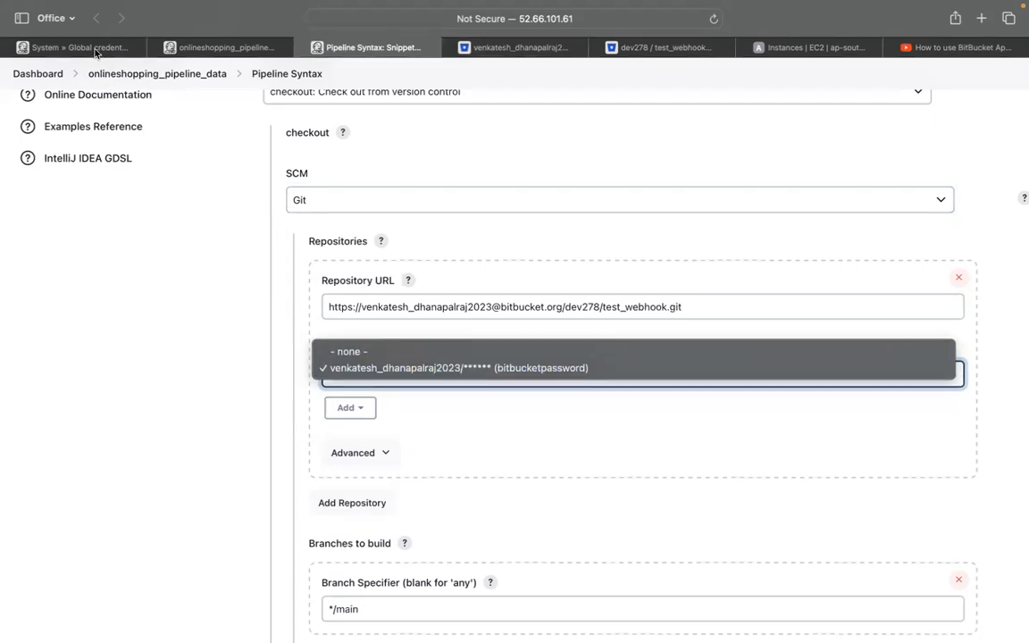
left_click(715, 25)
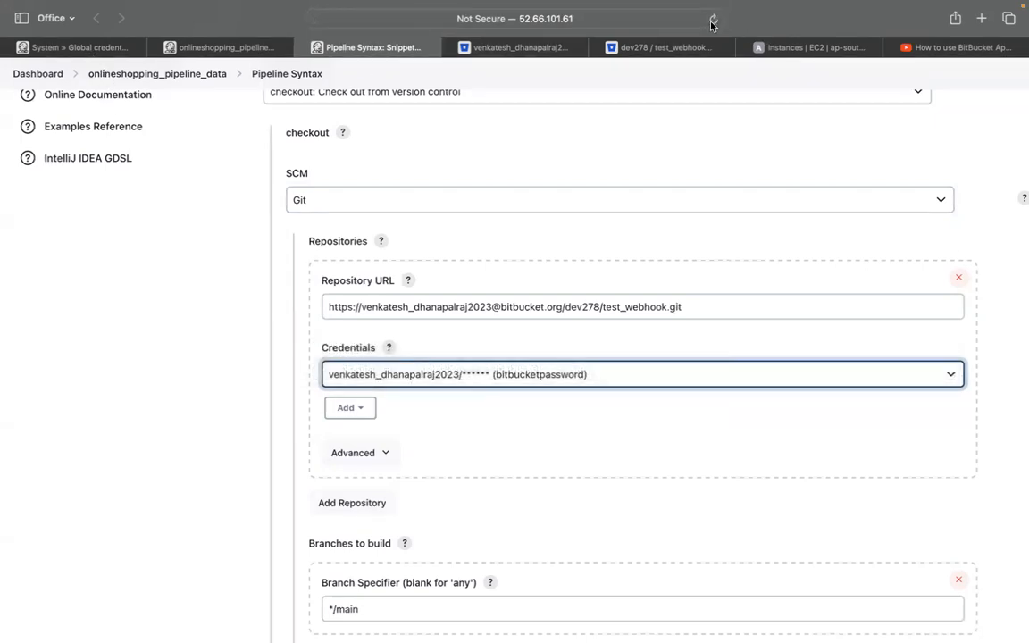
left_click(712, 22)
left_click(576, 404)
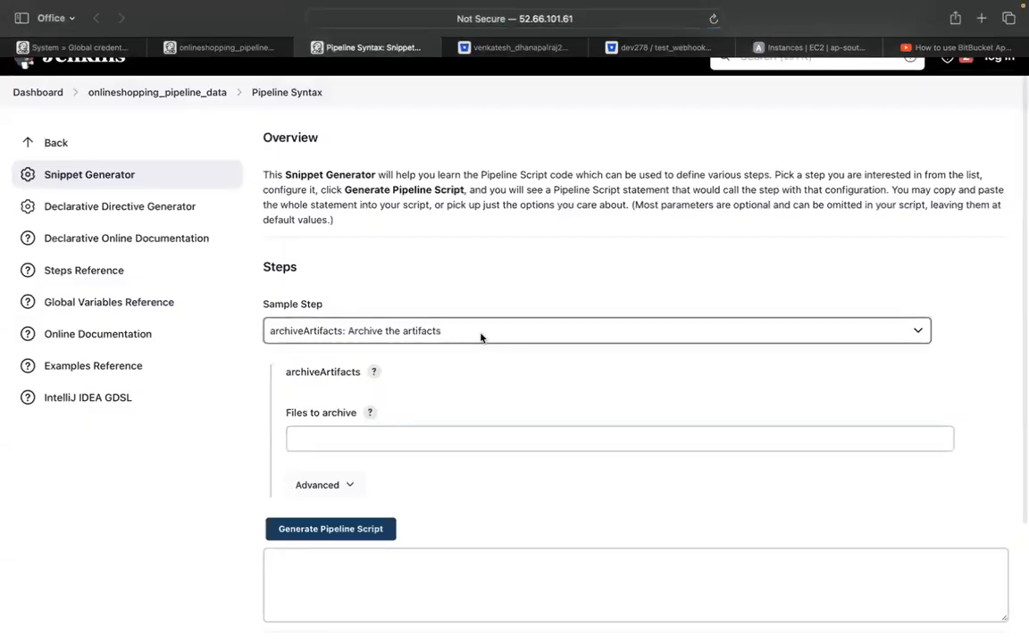
left_click(480, 336)
left_click(442, 396)
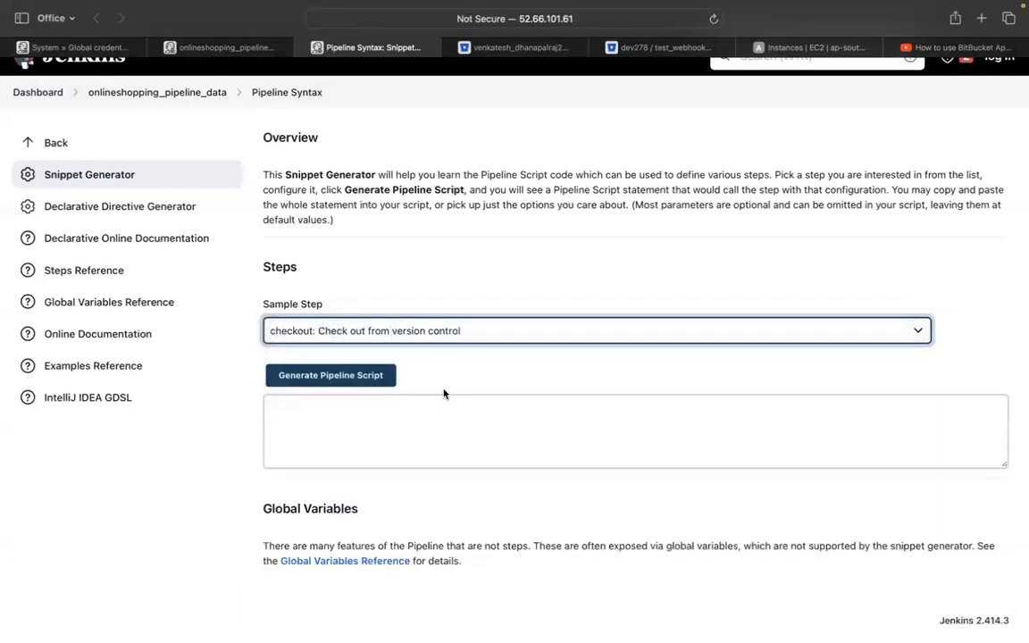
Paste the test_webhook repository URL and choose the new_key_for_jenkins credential
scroll(409, 468, "down", 3)
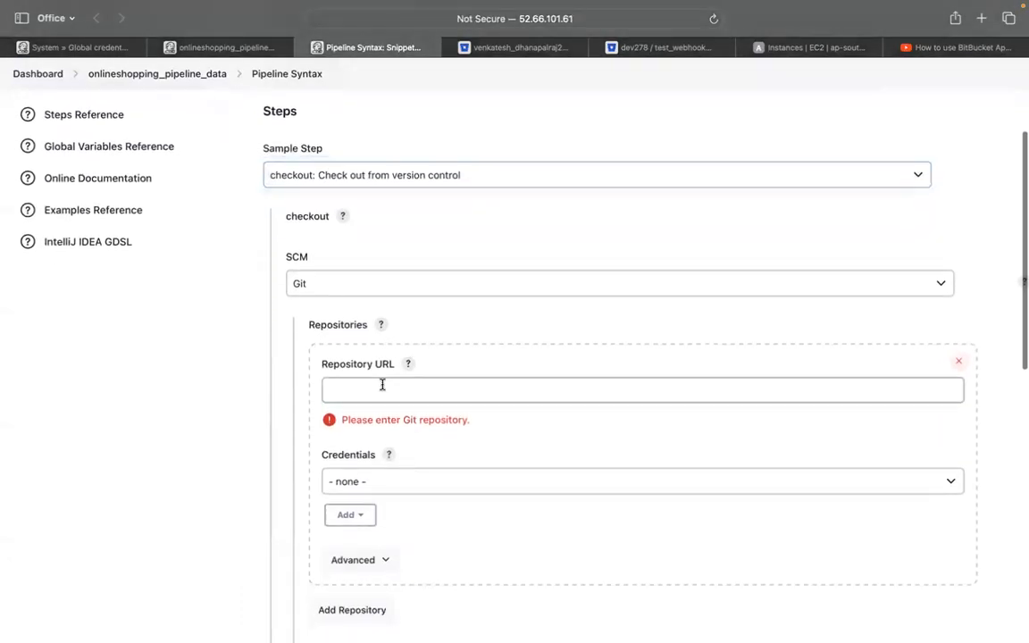
left_click(382, 386)
key("super+v")
scroll(382, 386, "down", 4)
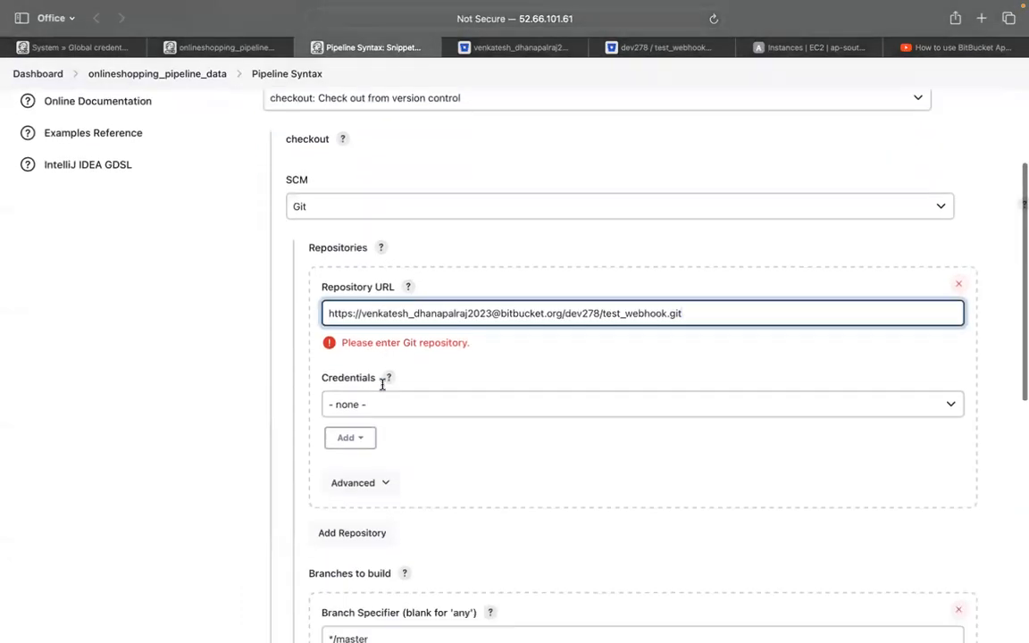
left_click(382, 315)
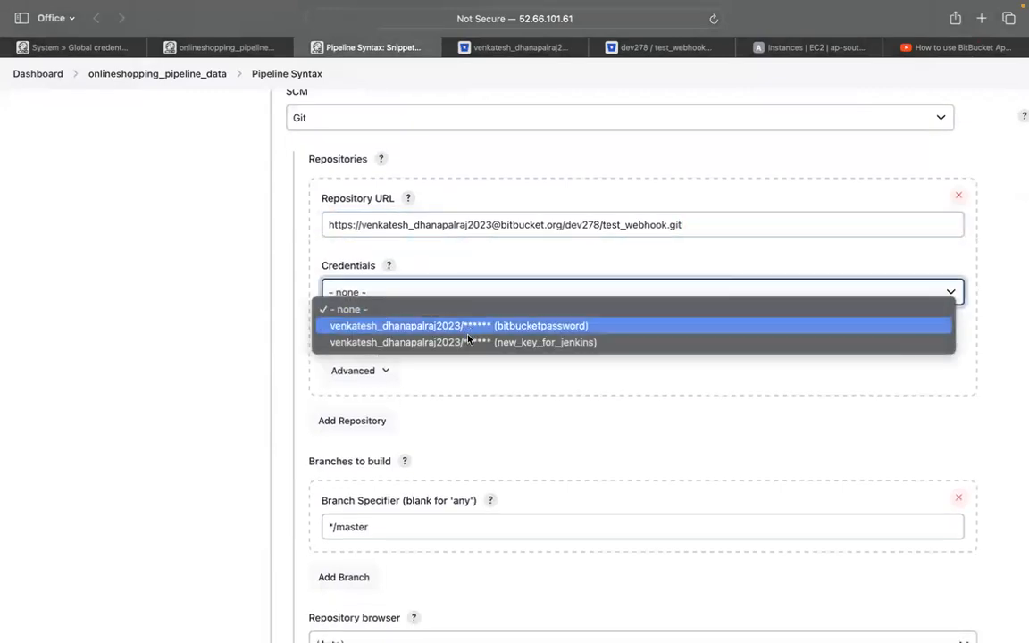
left_click(534, 344)
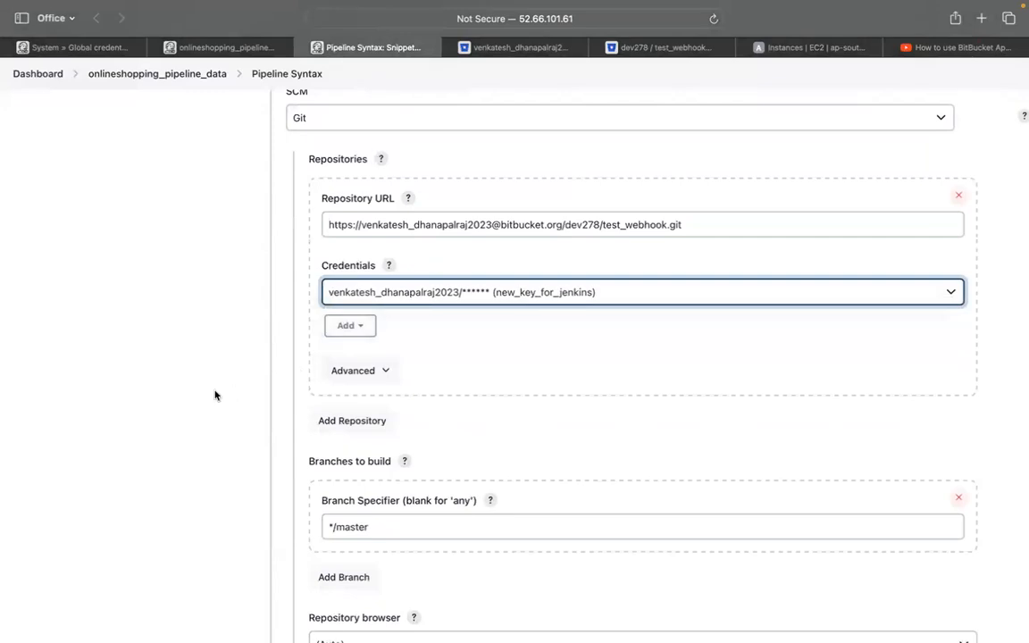
Set the Branch Specifier to */main, generate the pipeline script, and select the whole output
scroll(215, 396, "down", 2)
left_click(367, 446)
left_click_drag(368, 447, 349, 444)
type("ain")
scroll(625, 357, "down", 5)
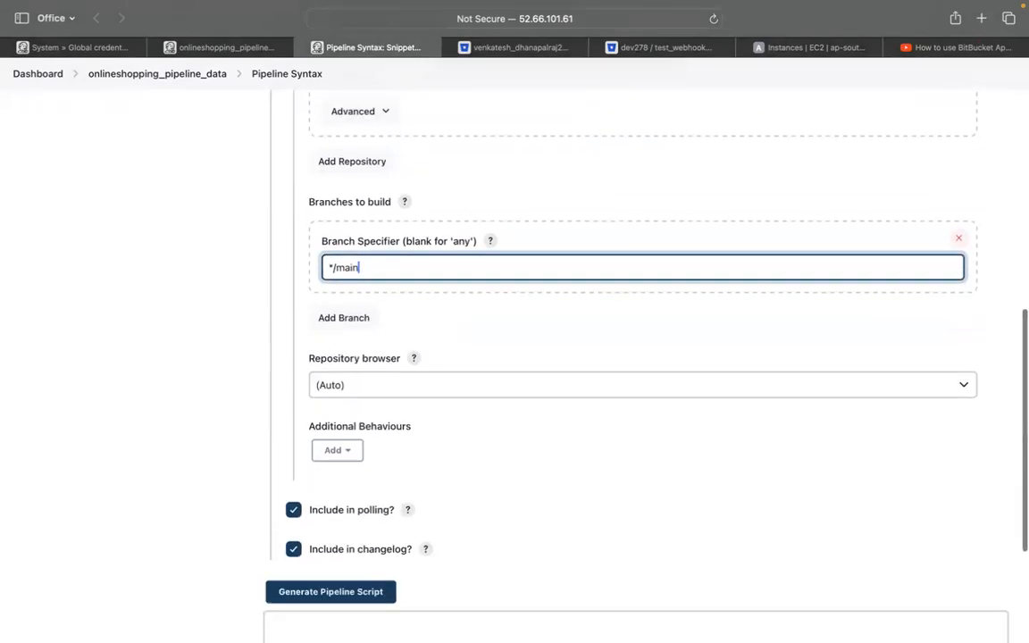
left_click(328, 541)
scroll(333, 539, "down", 3)
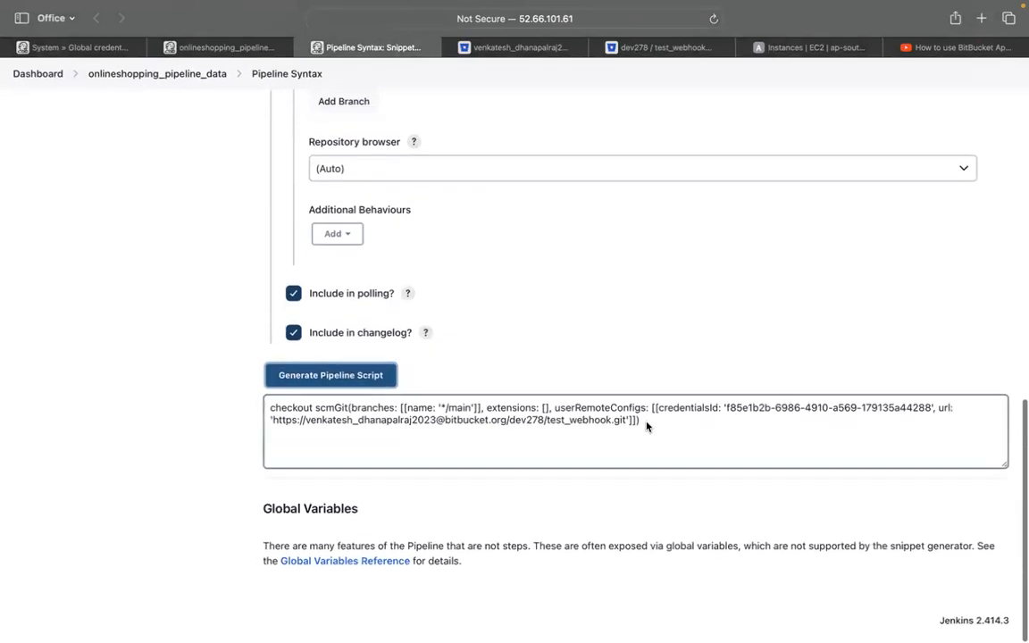
left_click(646, 425)
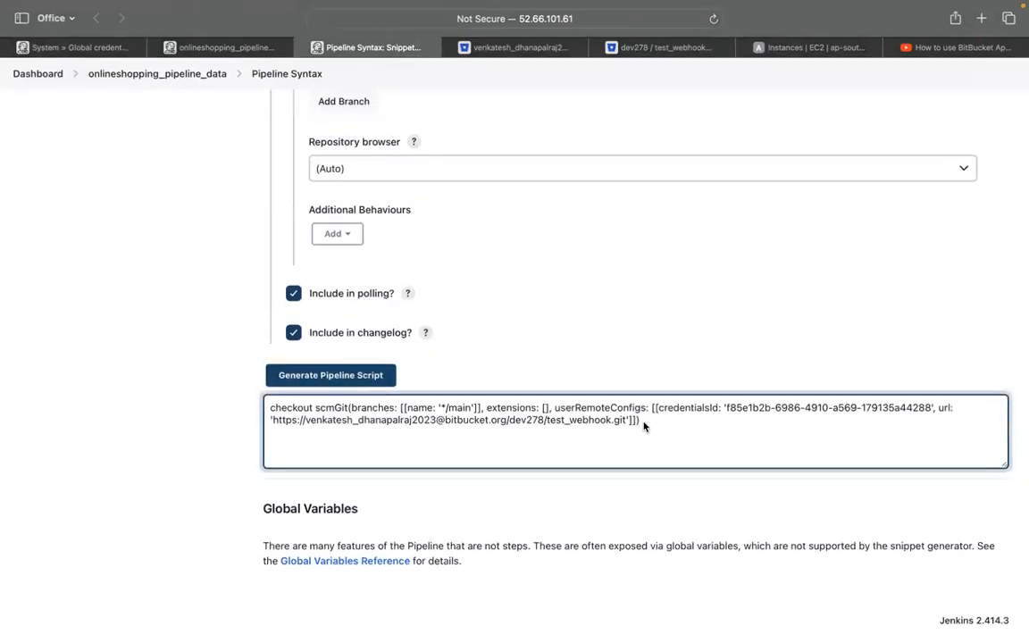
key("super+a")
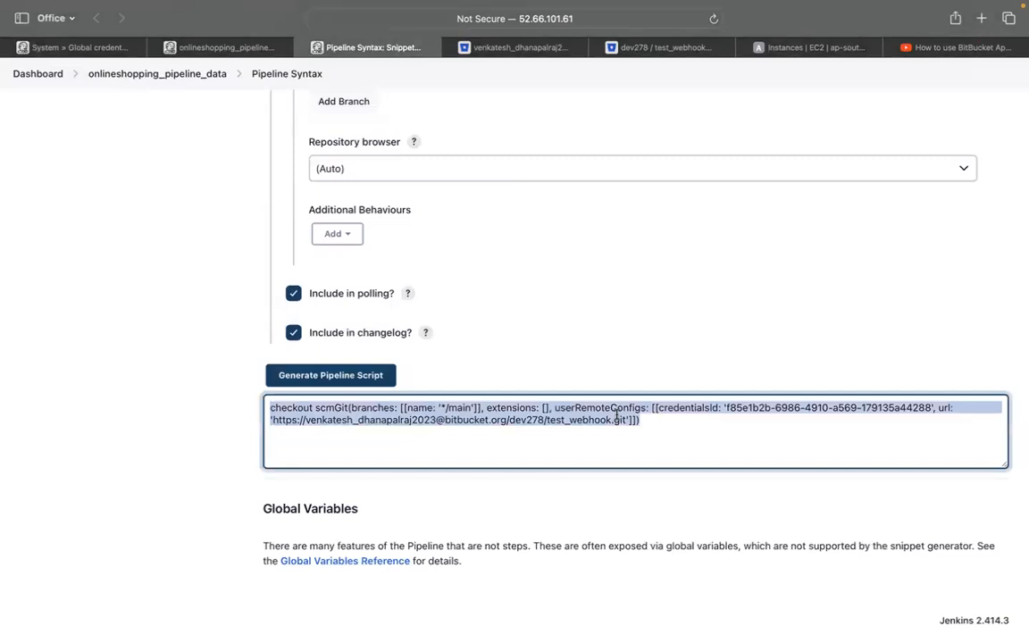
Replace the old checkout line on line 8 with the pasted checkout snippet and save the pipeline
left_click(219, 49)
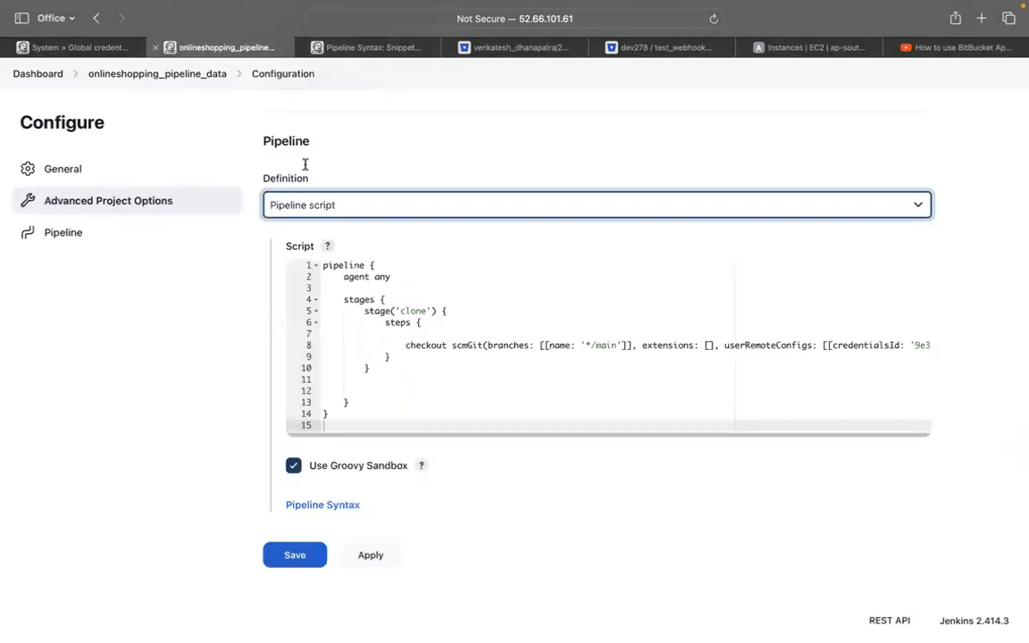
left_click_drag(406, 345, 929, 343)
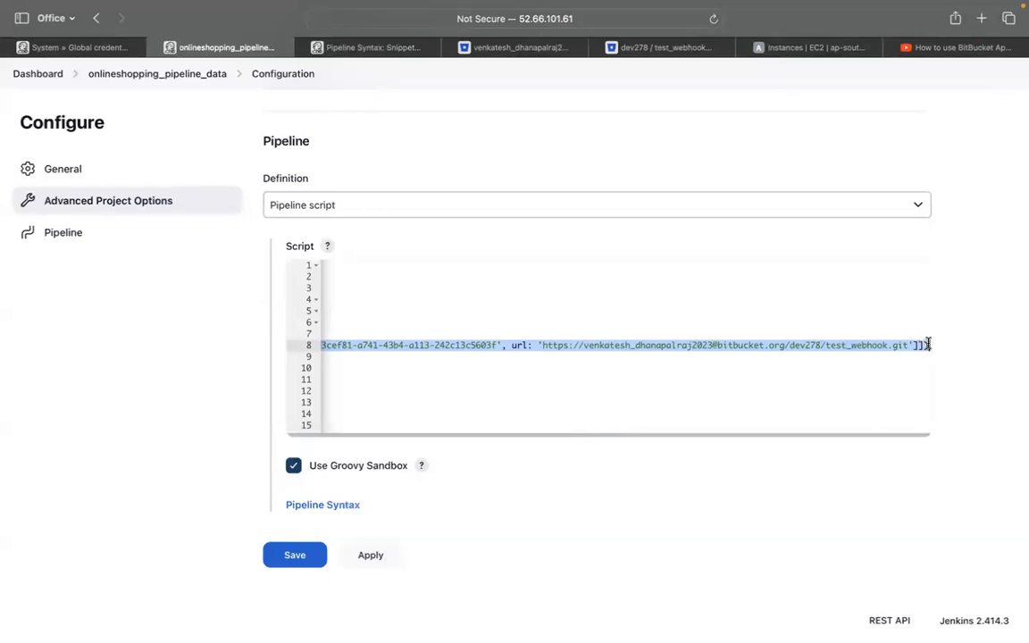
key("BackSpace")
key("super+v")
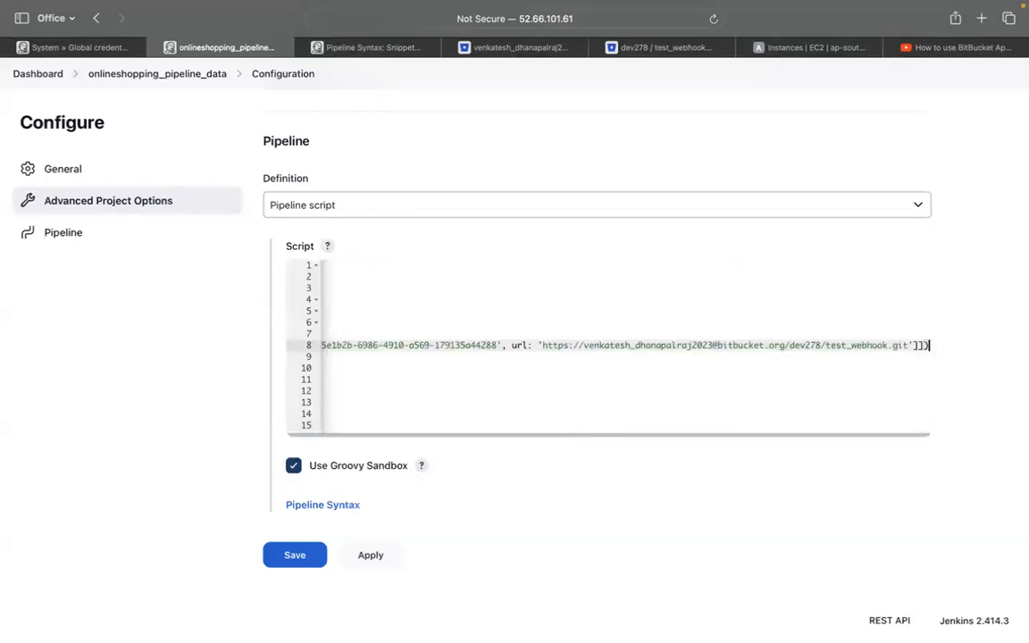
scroll(479, 402, "left", 10)
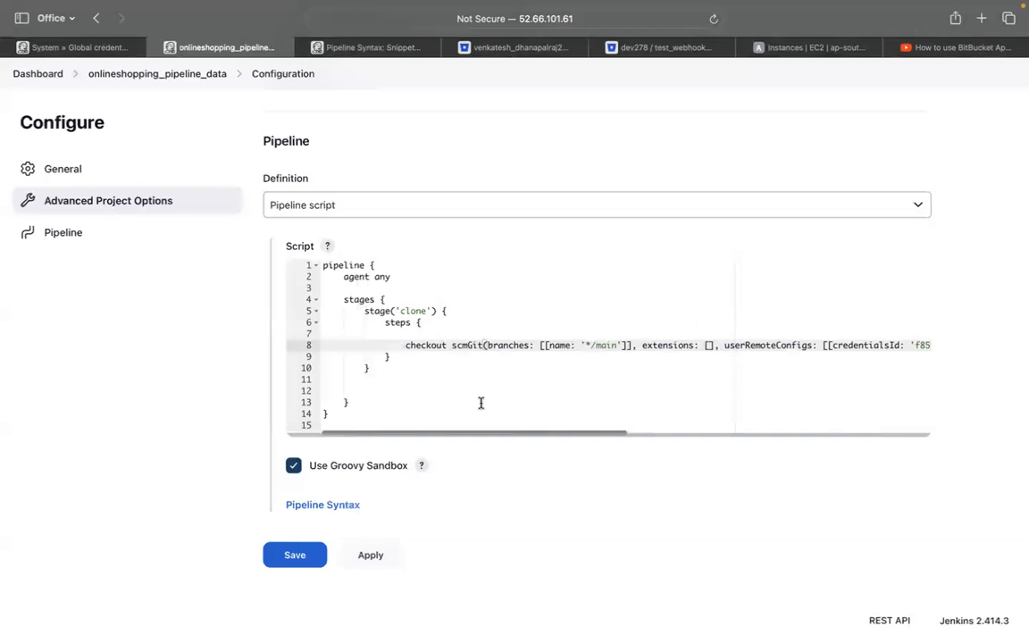
left_click(374, 554)
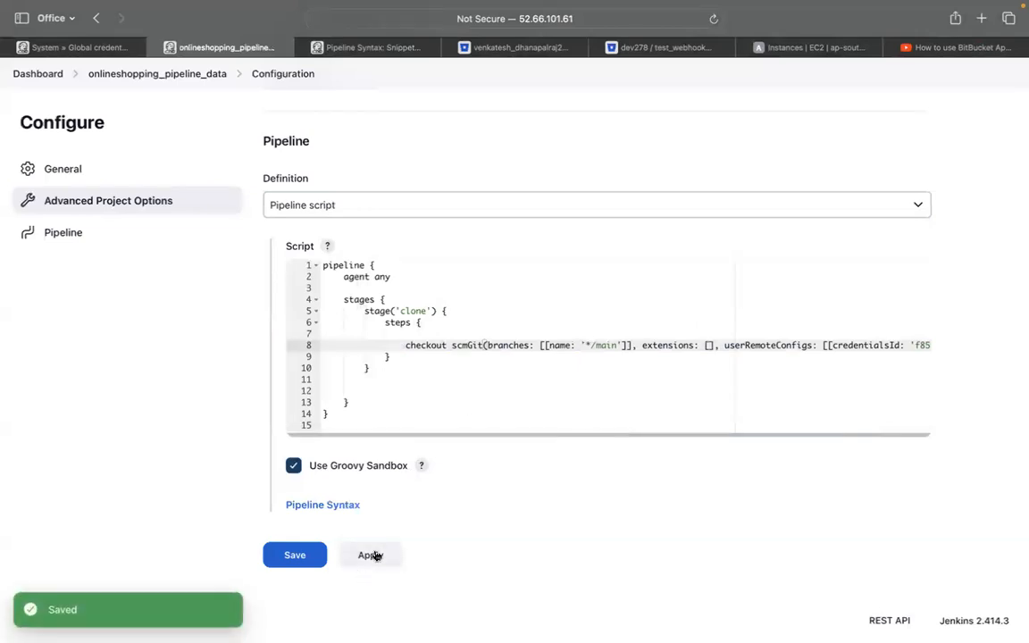
left_click(313, 550)
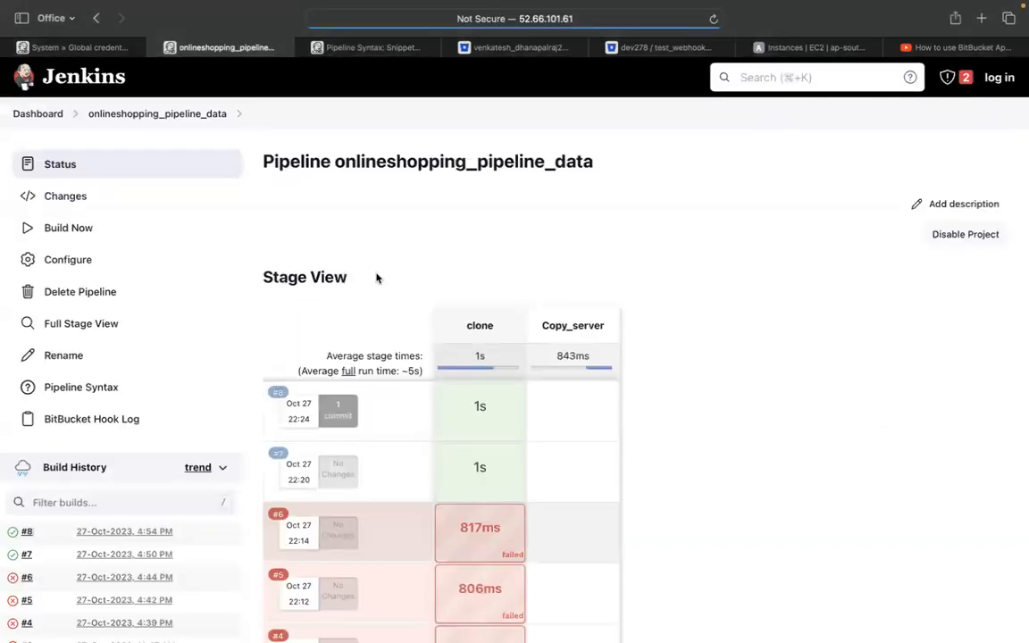
Run a new build of the pipeline, which succeeds as #9, then review its configuration
left_click(100, 234)
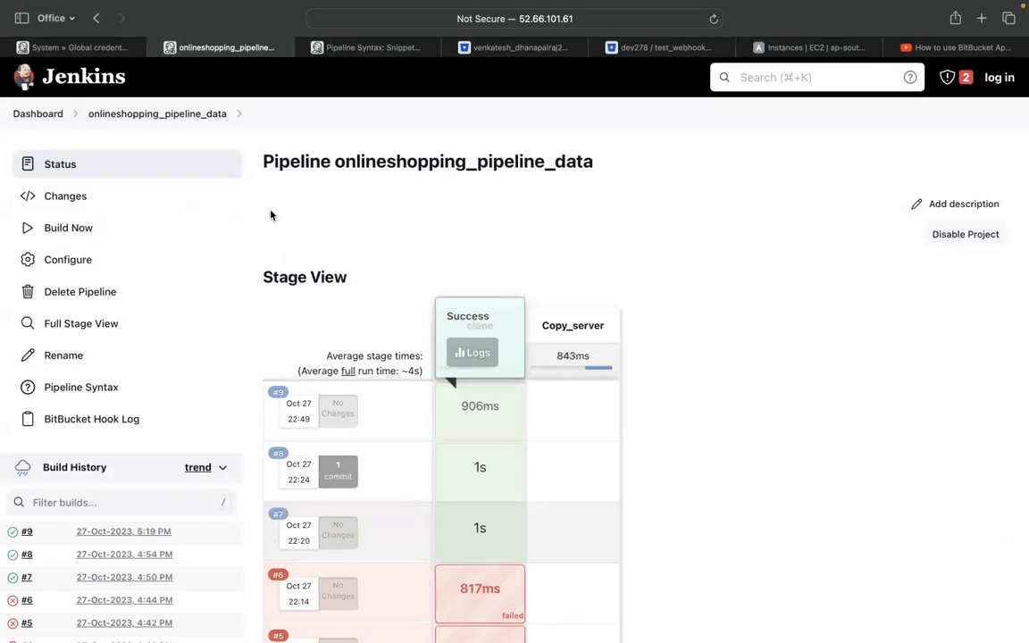
left_click(104, 263)
scroll(444, 451, "down", 15)
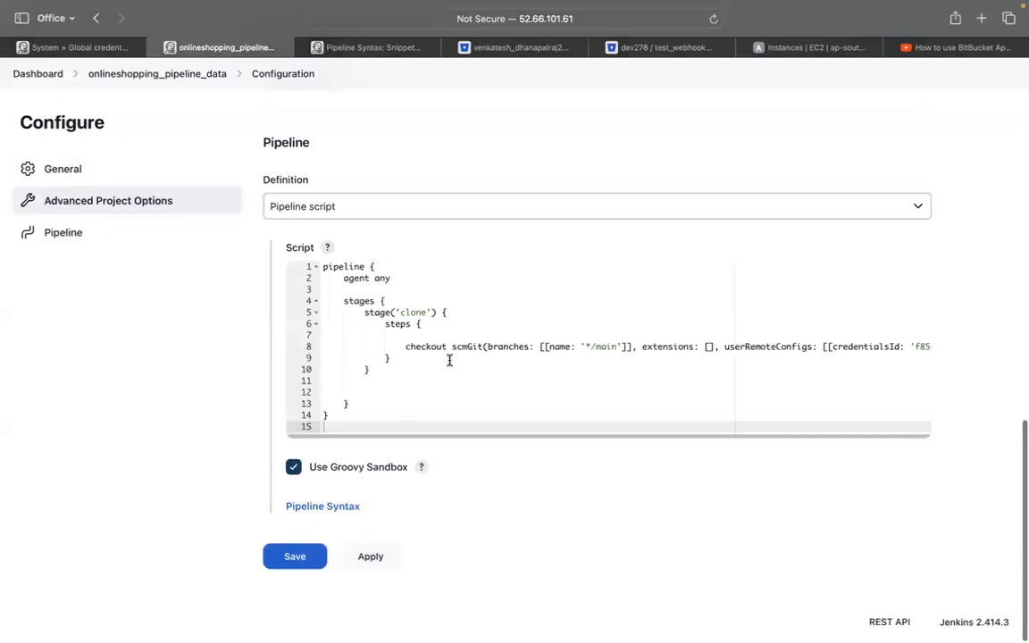
scroll(450, 358, "up", 2)
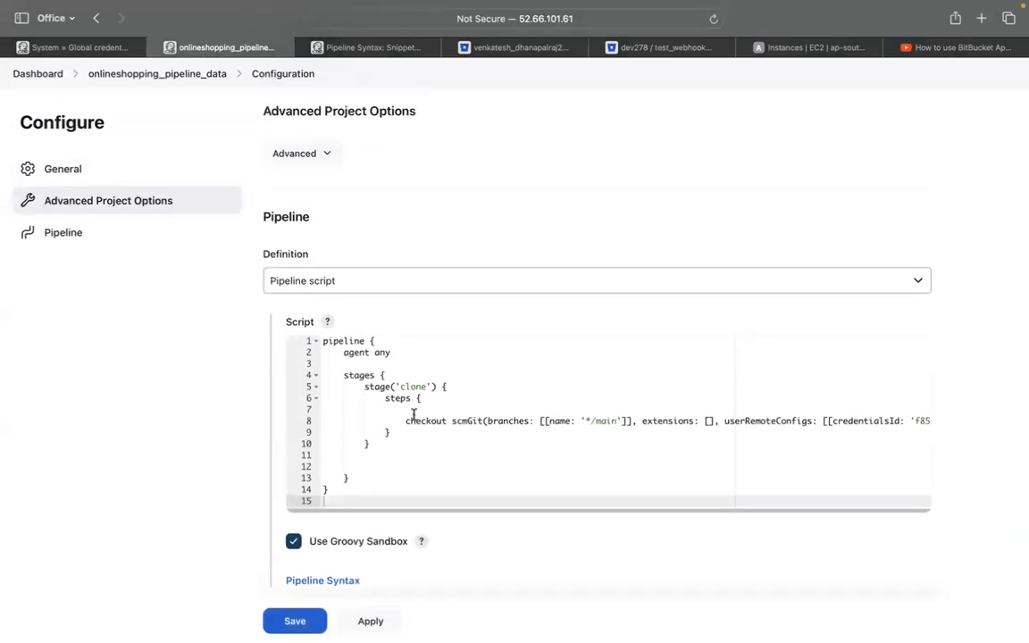
left_click(179, 76)
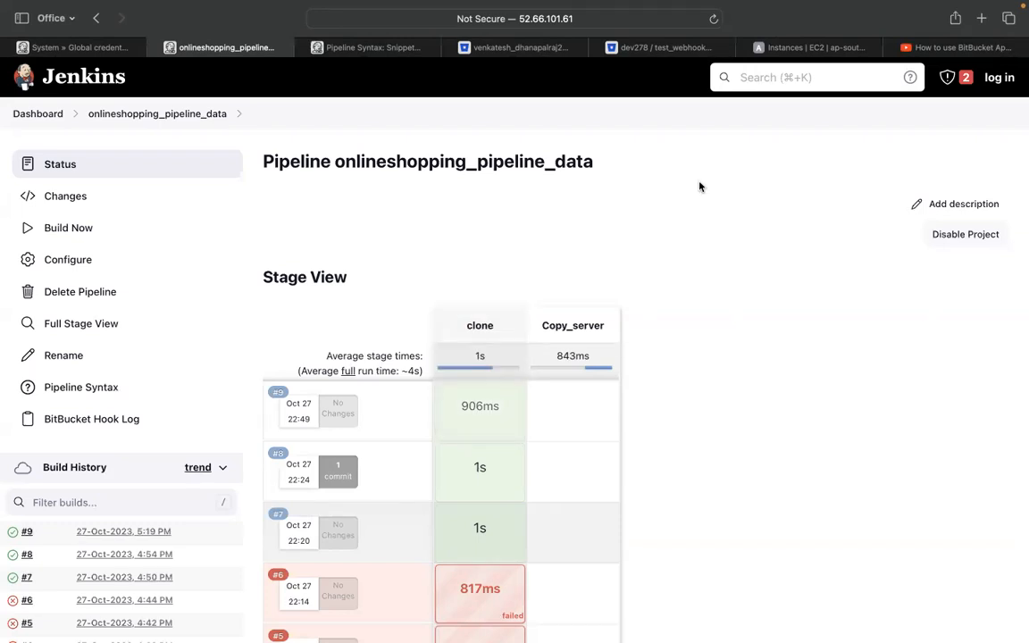
Back in Bitbucket's test_webhook repository, dismiss the Clone dialog and go to repository settings
left_click(658, 65)
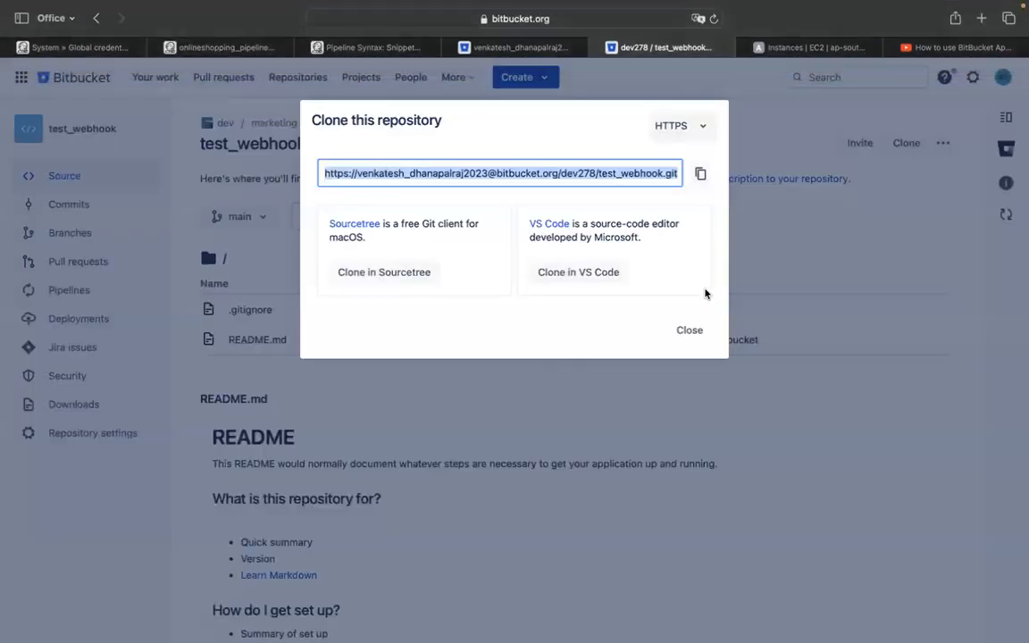
left_click(692, 330)
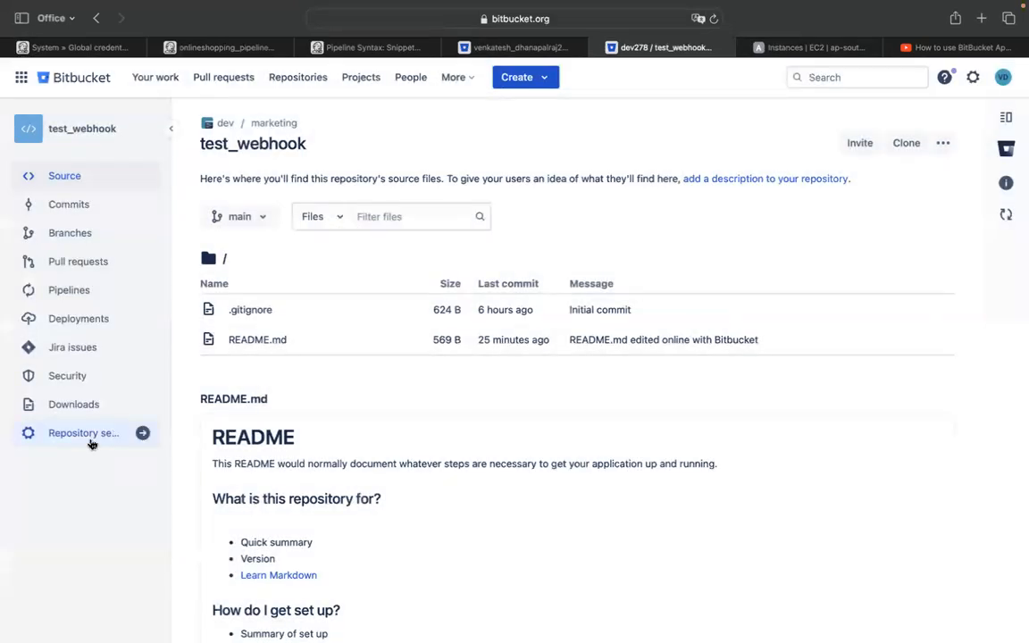
left_click(84, 433)
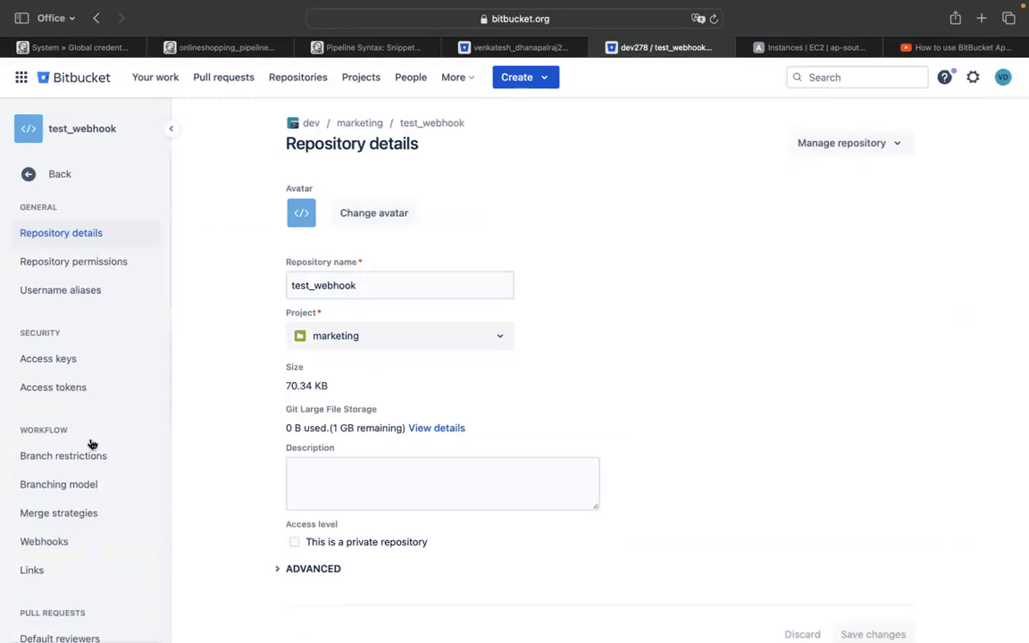
Review the existing jenkins_webhook settings under the repository's Webhooks
scroll(122, 532, "down", 3)
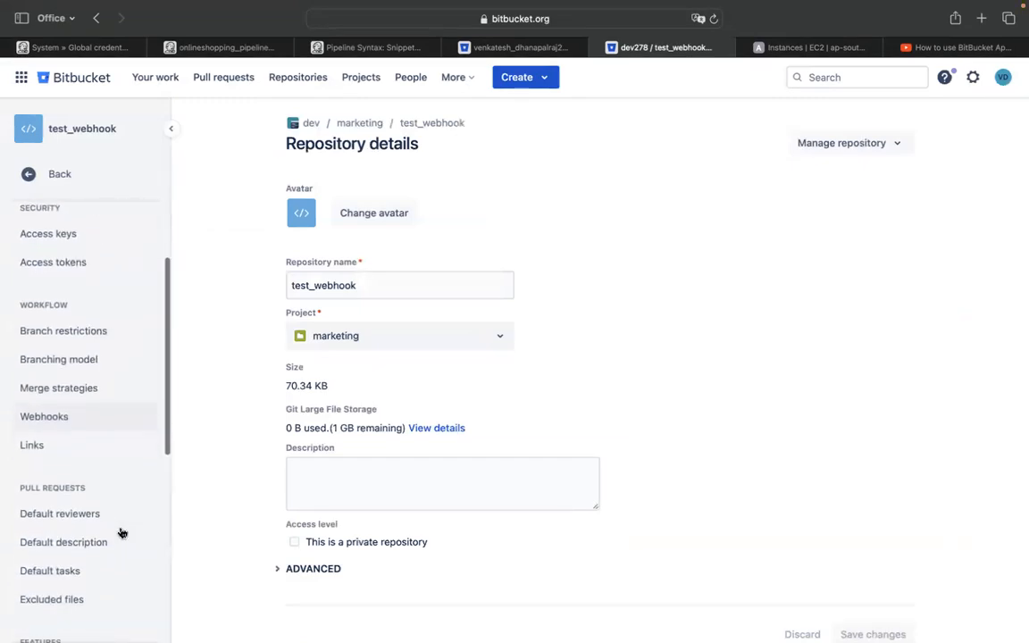
left_click(111, 417)
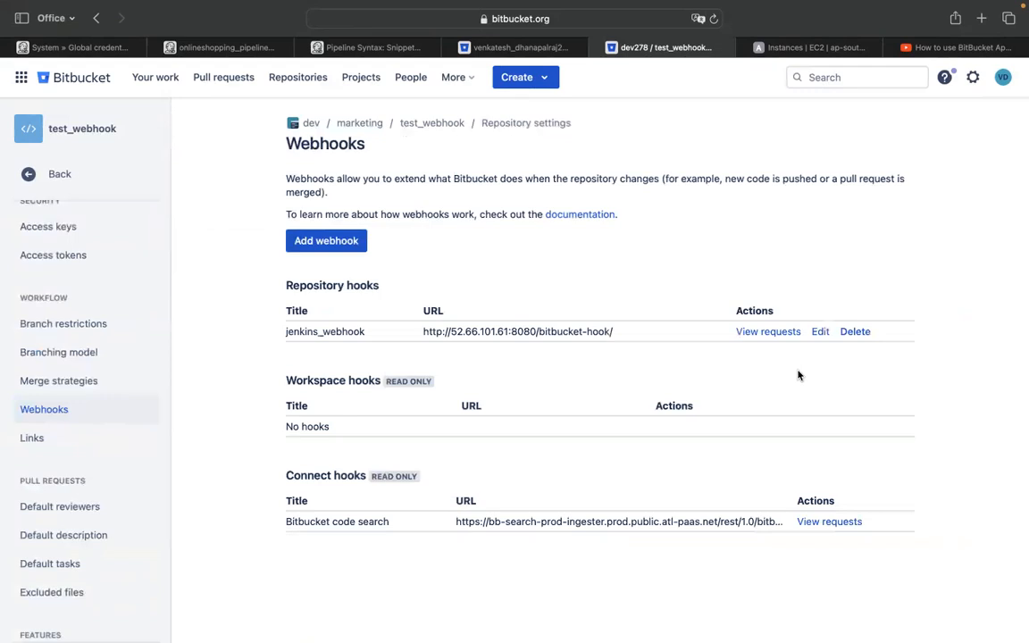
left_click(820, 332)
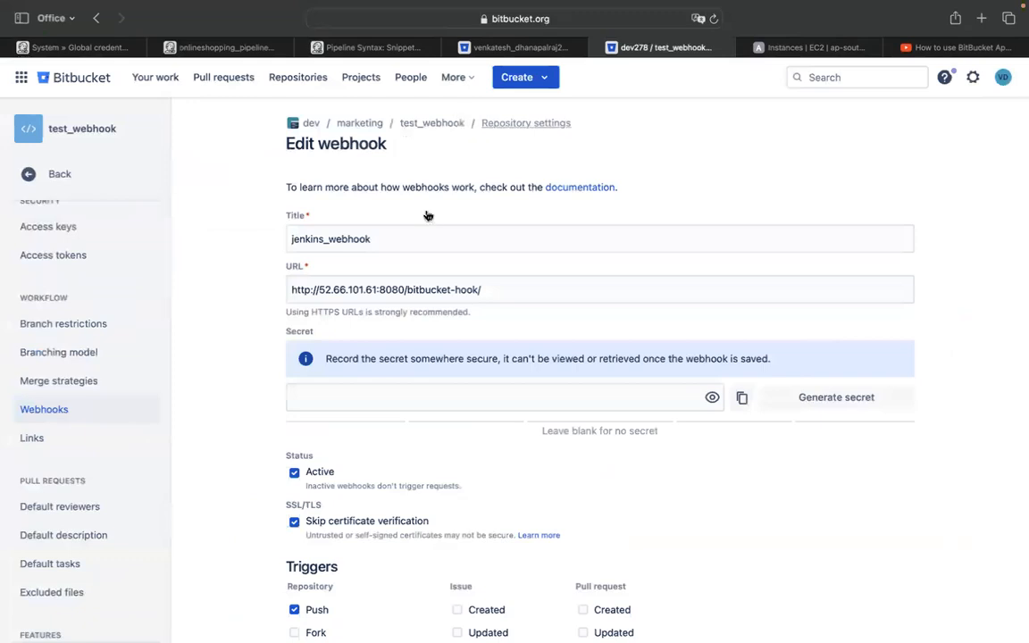
left_click(90, 412)
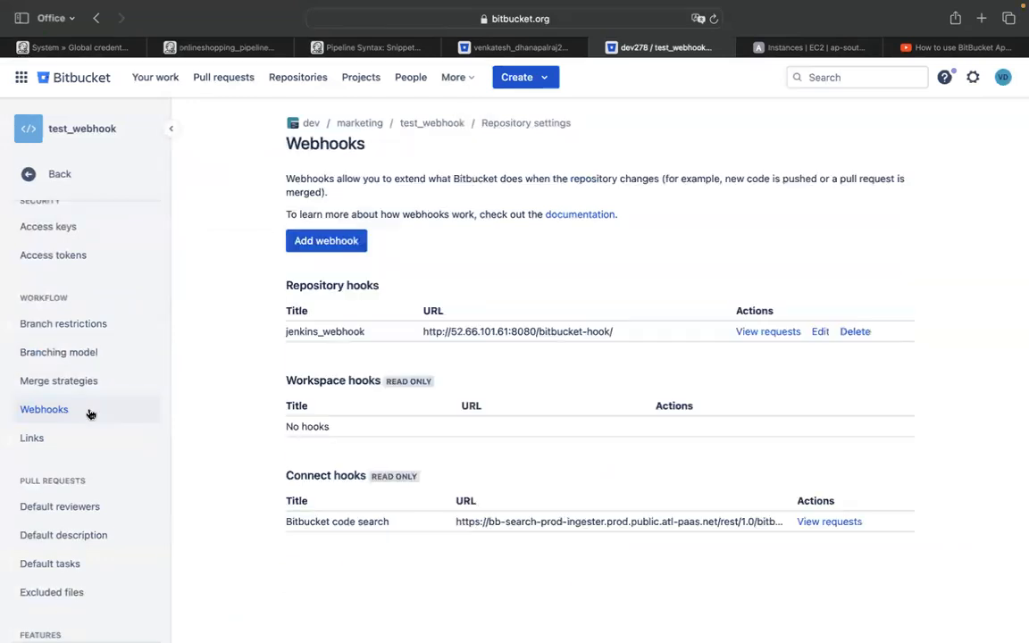
Start a new webhook form with the URL field focused, then go to the Jenkins Pipeline Syntax page
left_click(327, 242)
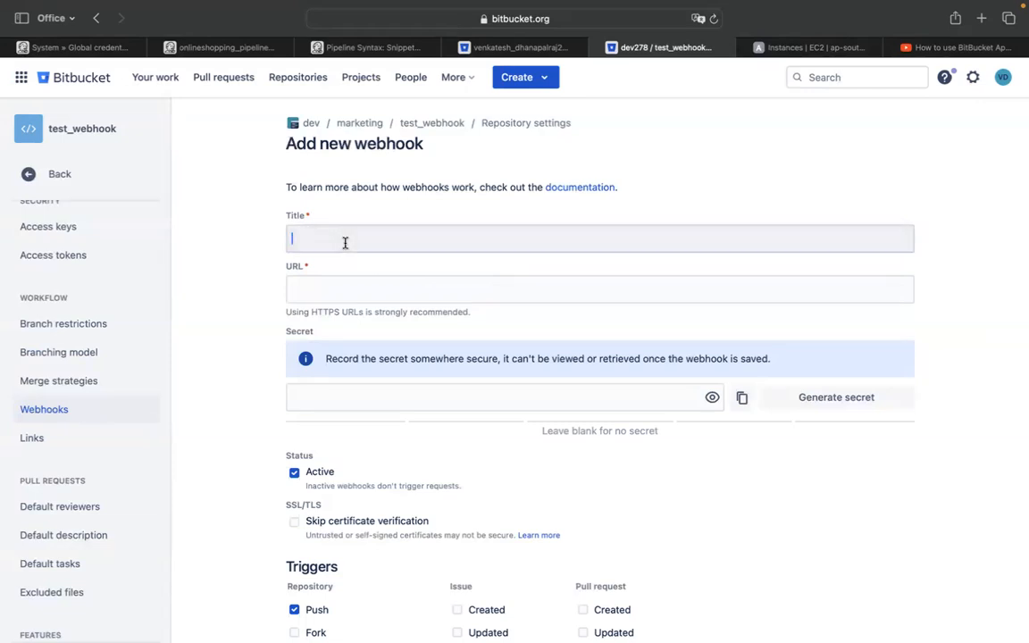
left_click(337, 285)
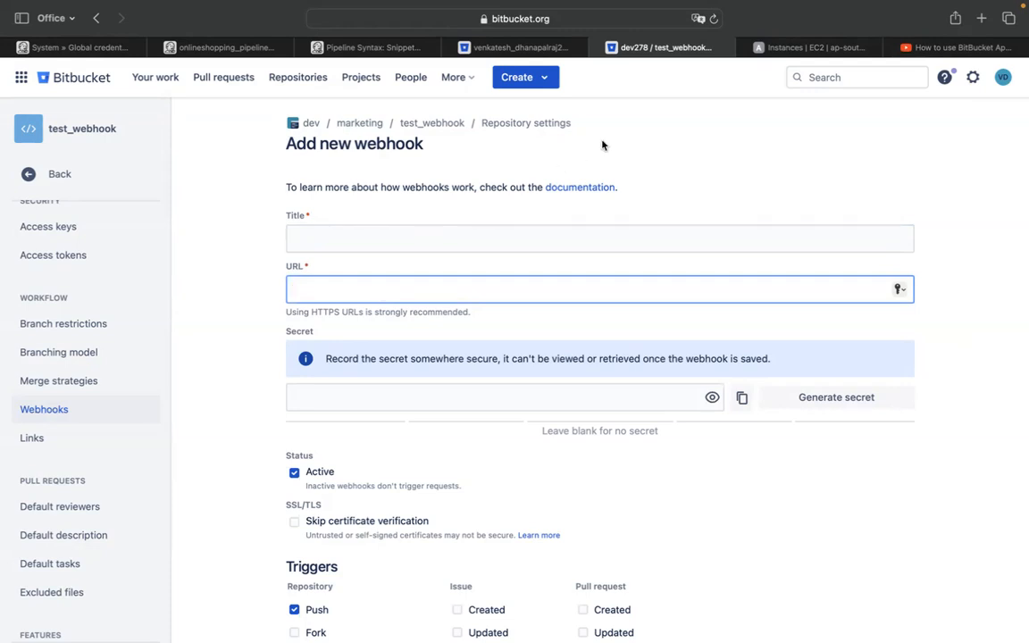
left_click(339, 50)
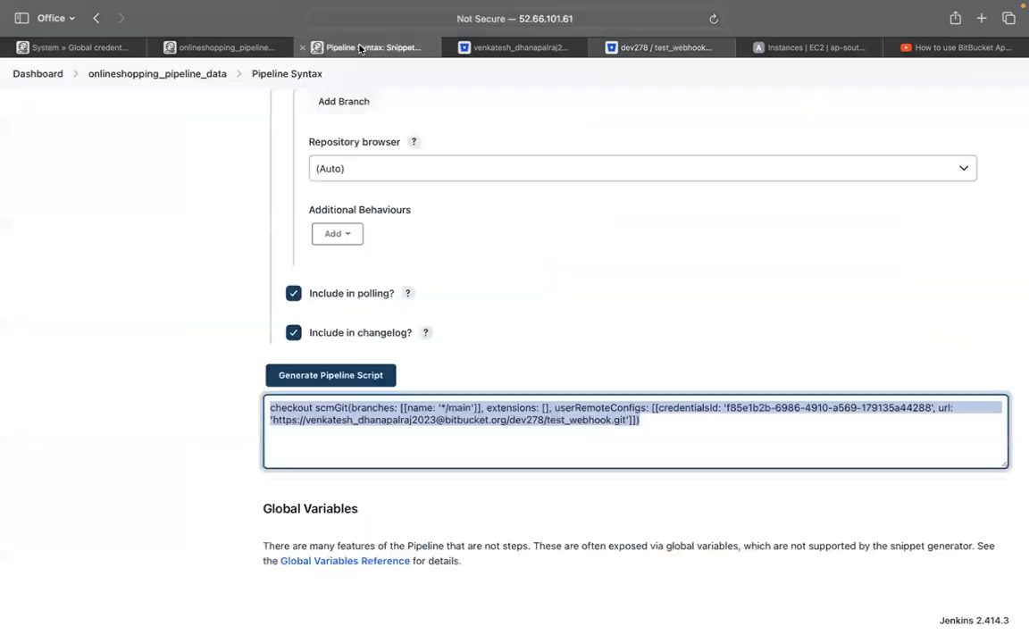
Copy Jenkins_server's public IPv4 address 52.66.101.61 from the EC2 Instances list
left_click(531, 25)
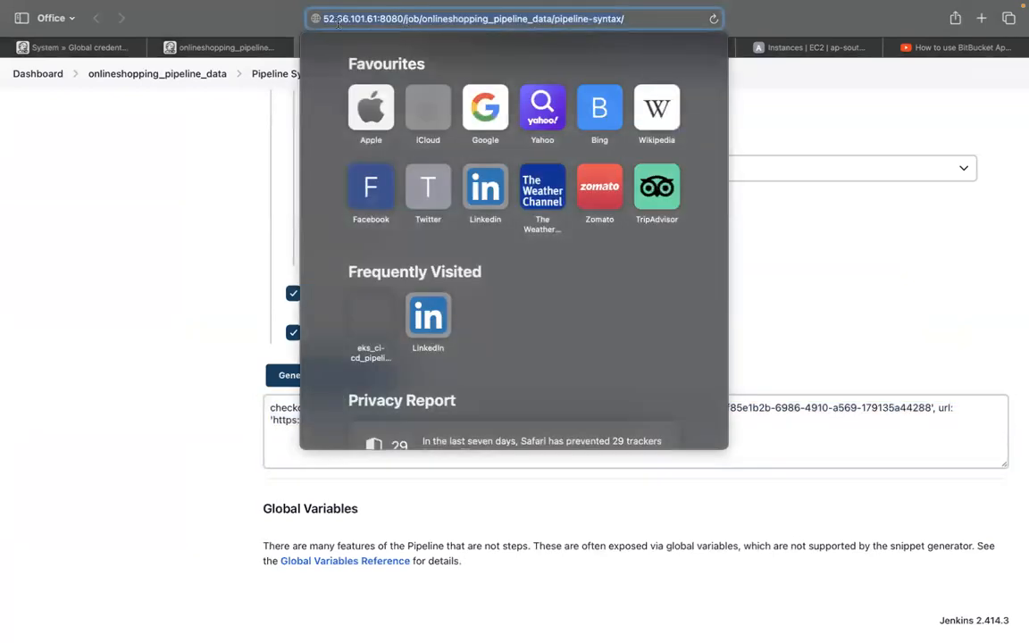
left_click(172, 211)
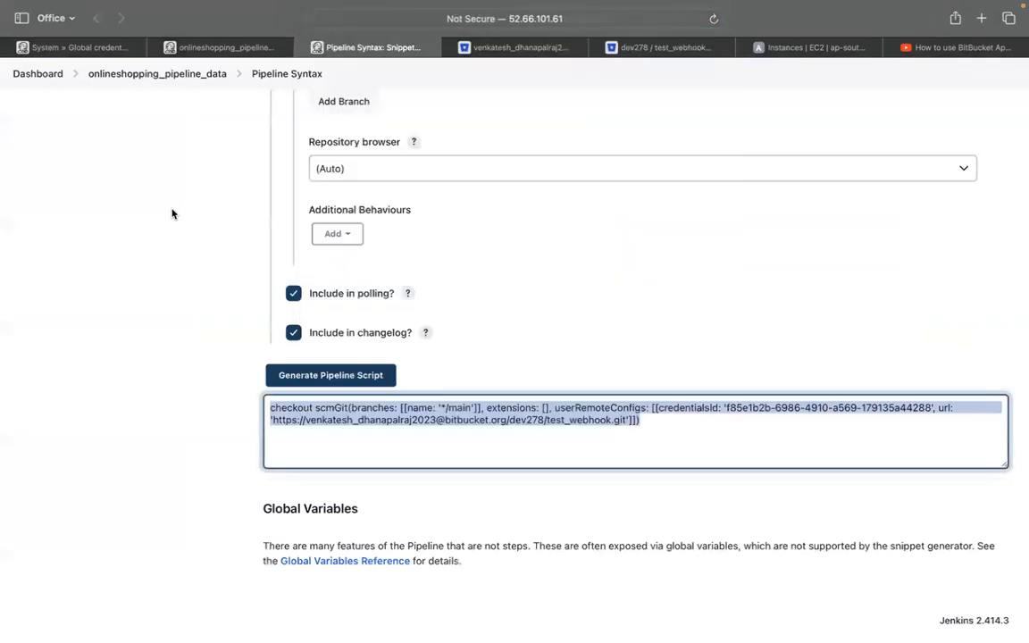
left_click(822, 49)
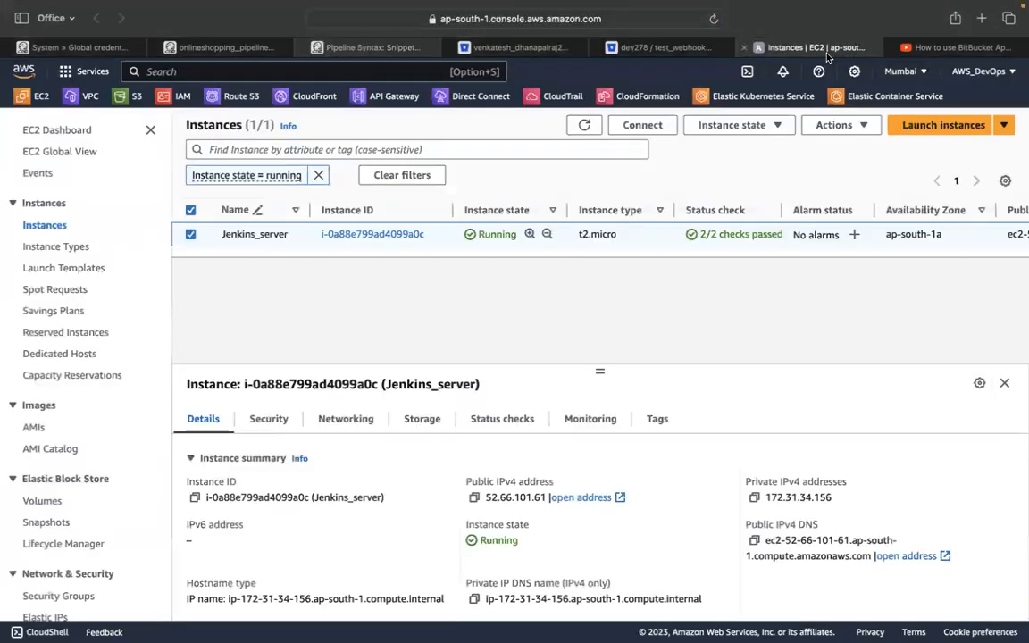
left_click(474, 497)
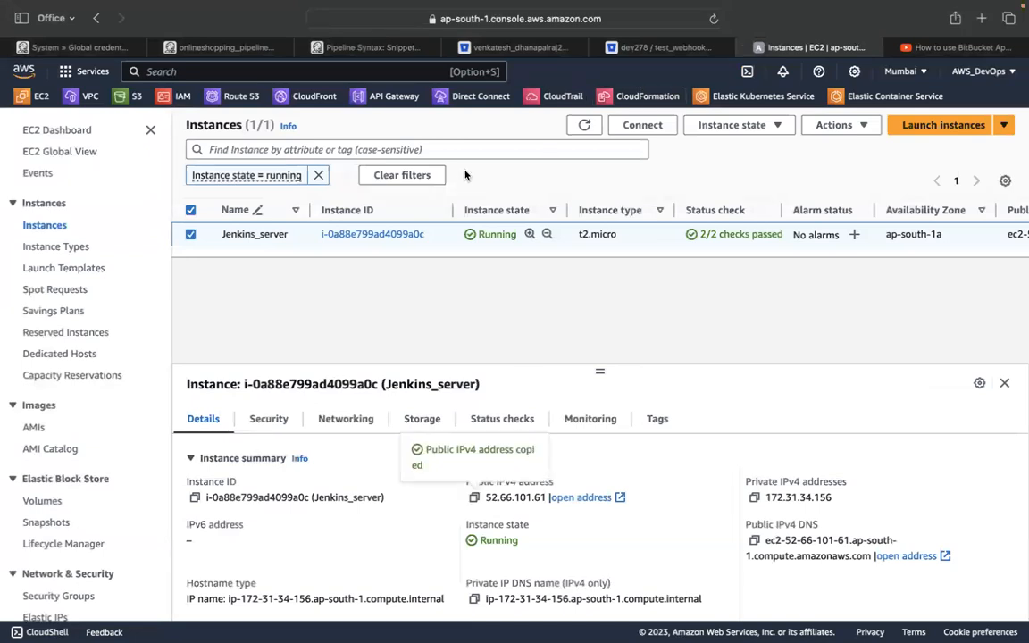
left_click(634, 50)
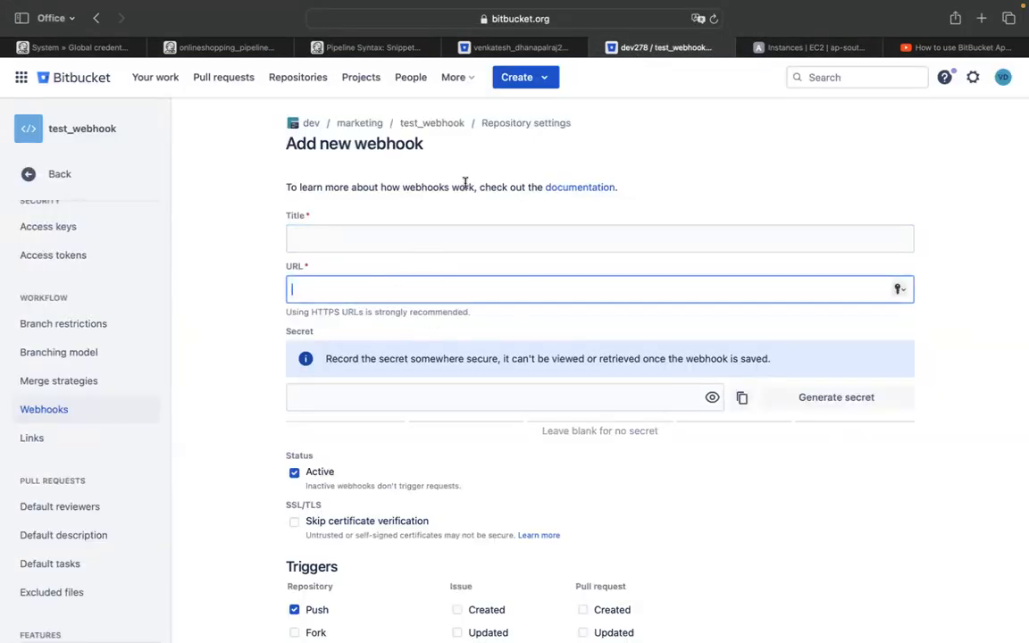
left_click(70, 410)
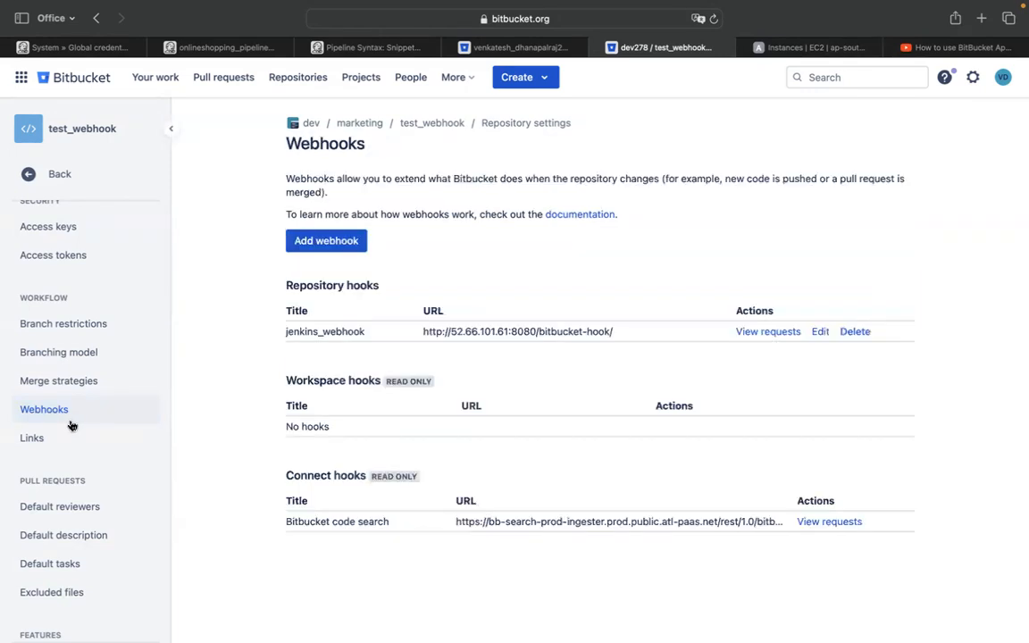
left_click(820, 333)
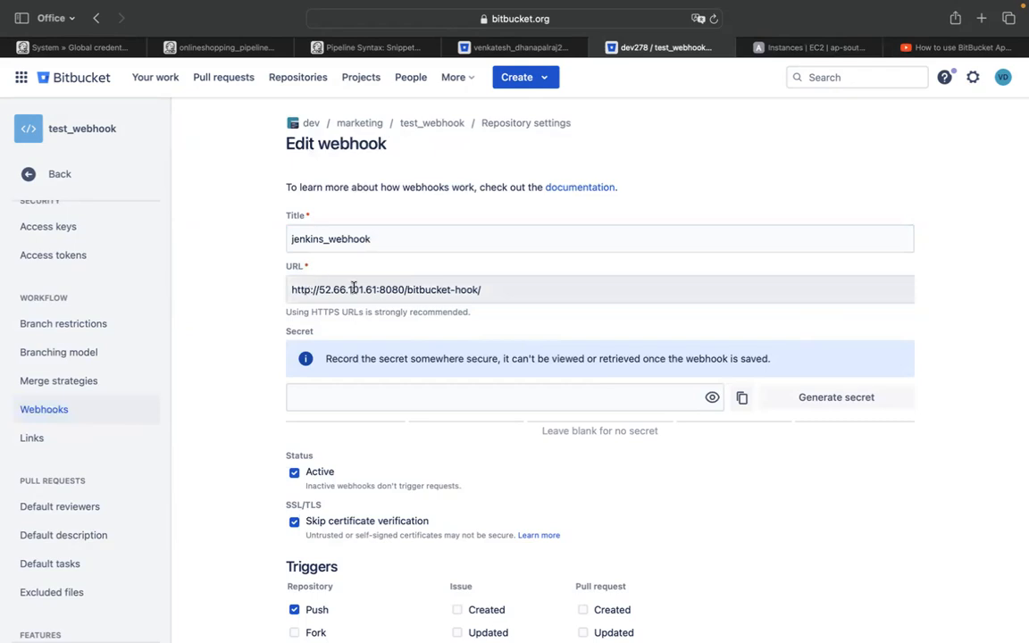
triple_click(408, 292)
left_click_drag(410, 292, 441, 291)
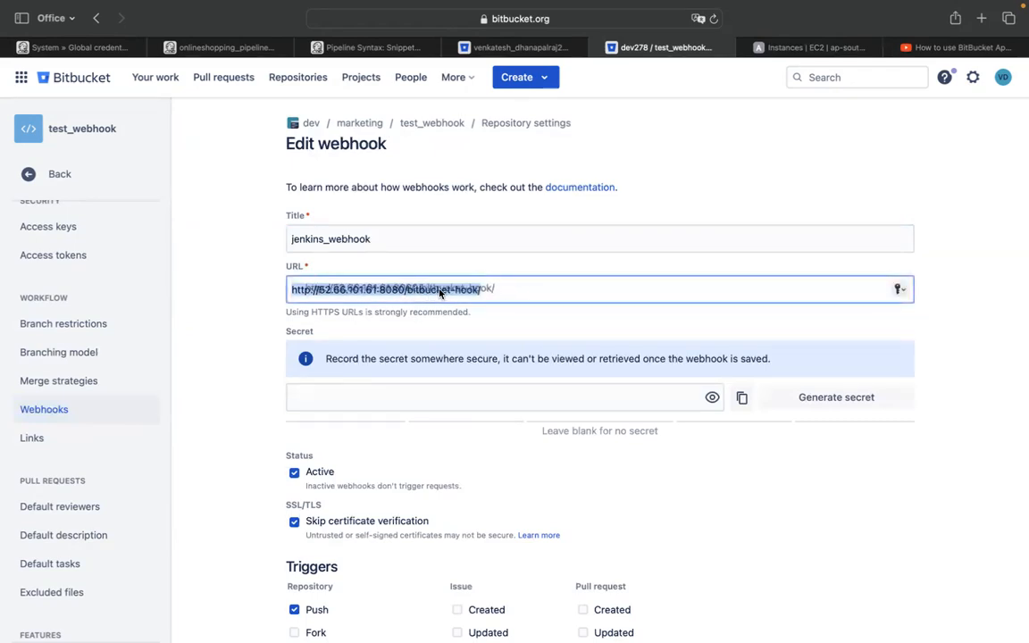
scroll(318, 420, "down", 4)
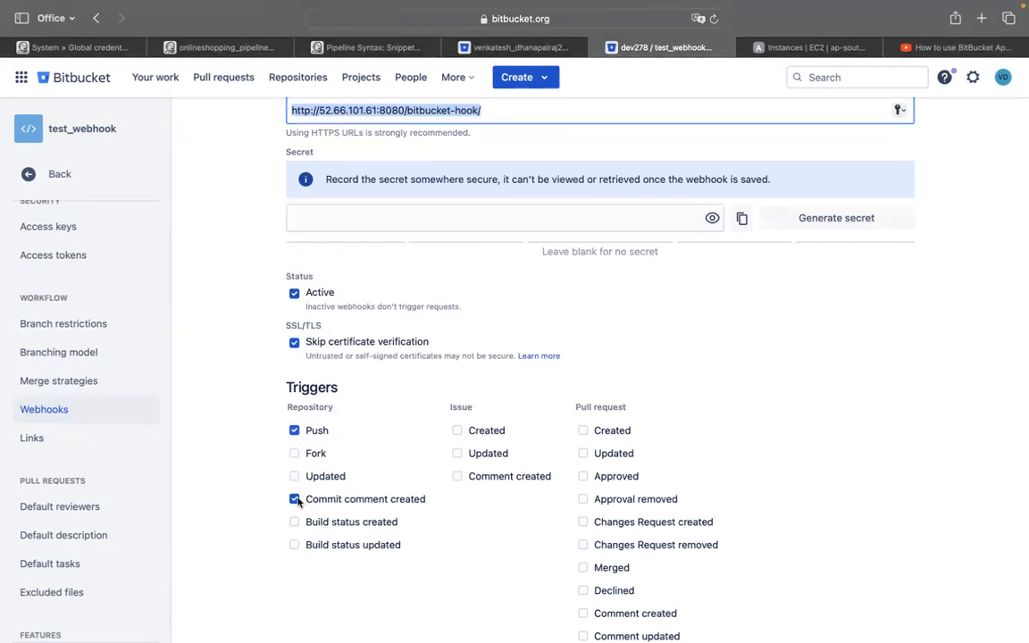
scroll(271, 543, "down", 3)
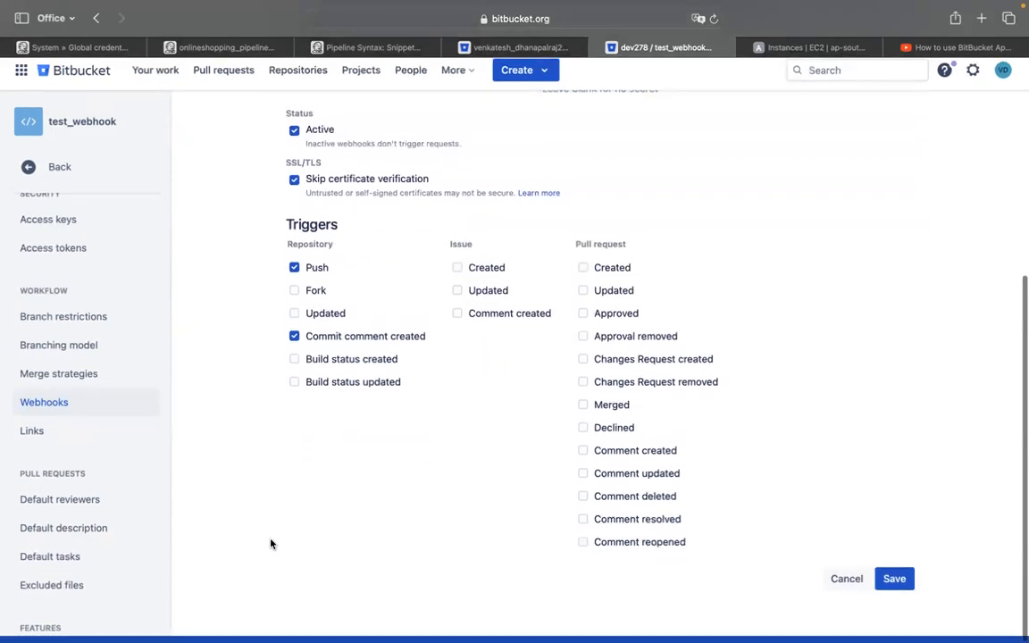
left_click(894, 586)
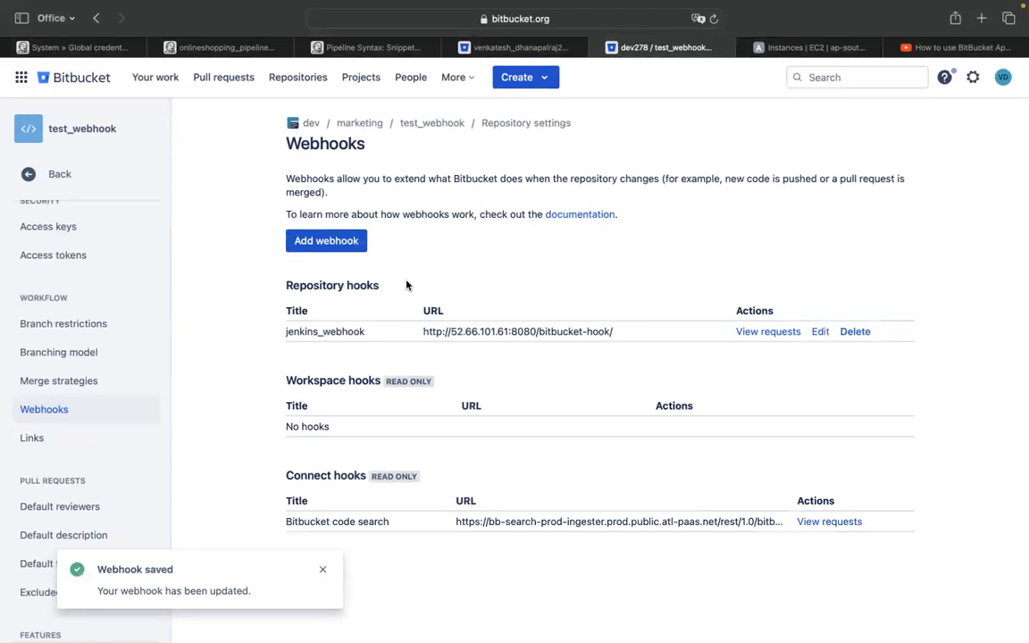
scroll(50, 258, "up", 3)
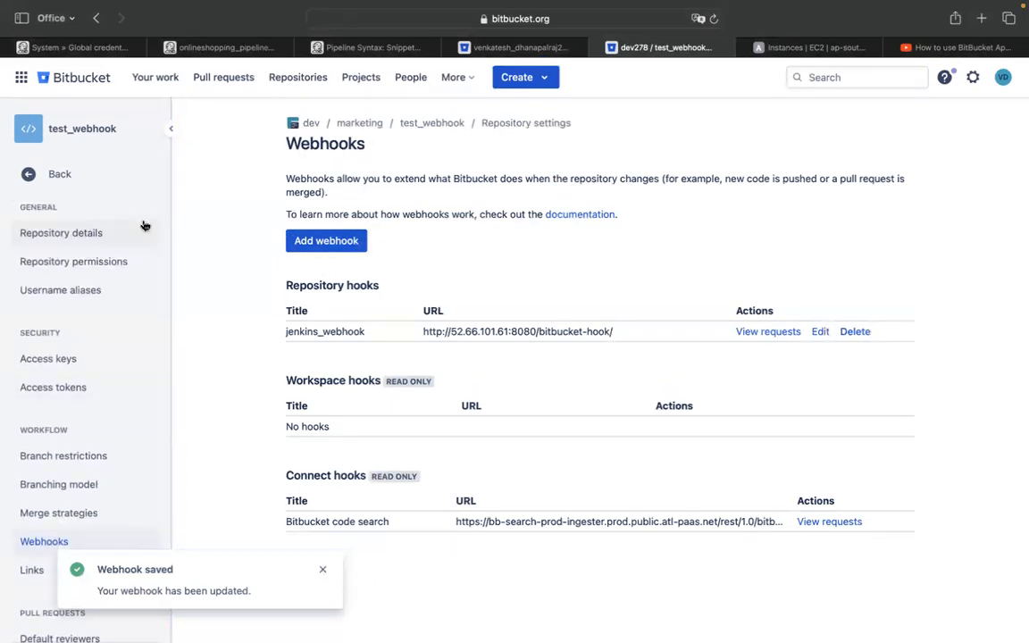
left_click(87, 128)
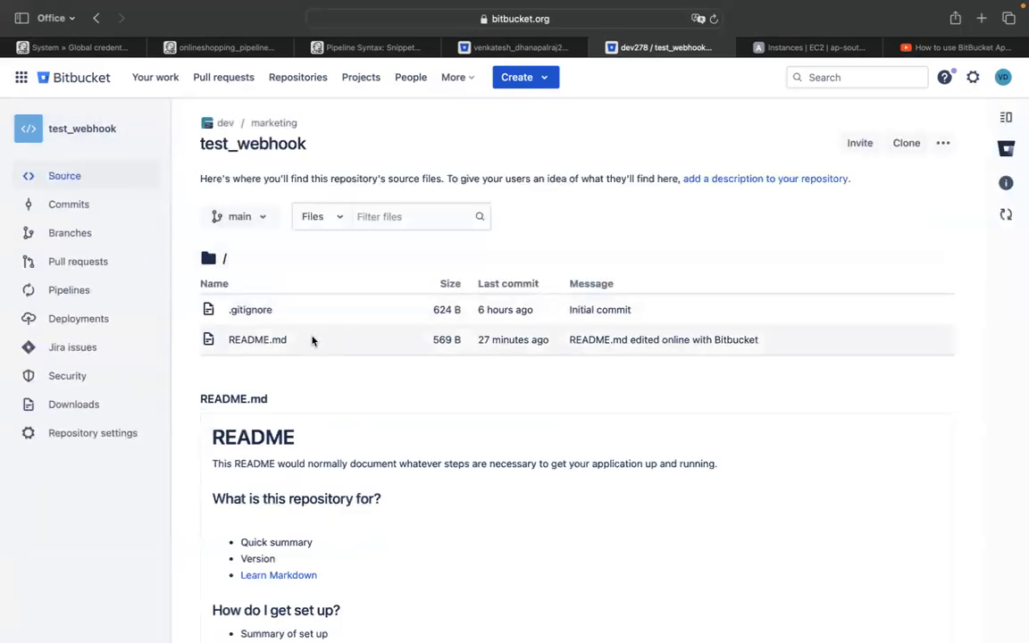
Add '#' on empty line 8 of README.md, commit with the default message, and check Jenkins for build #10
left_click(268, 340)
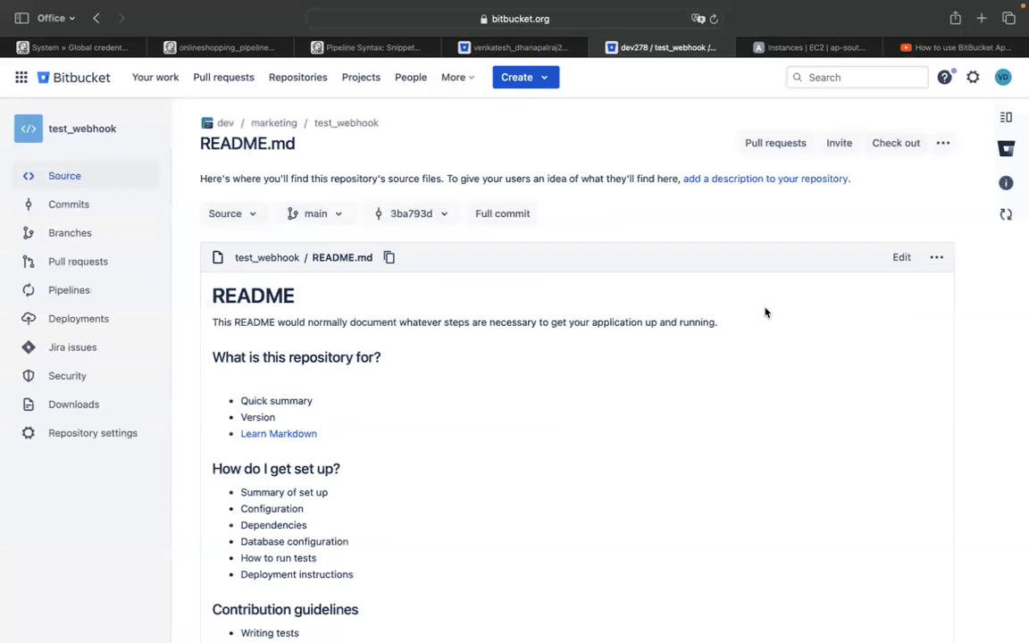
left_click(900, 258)
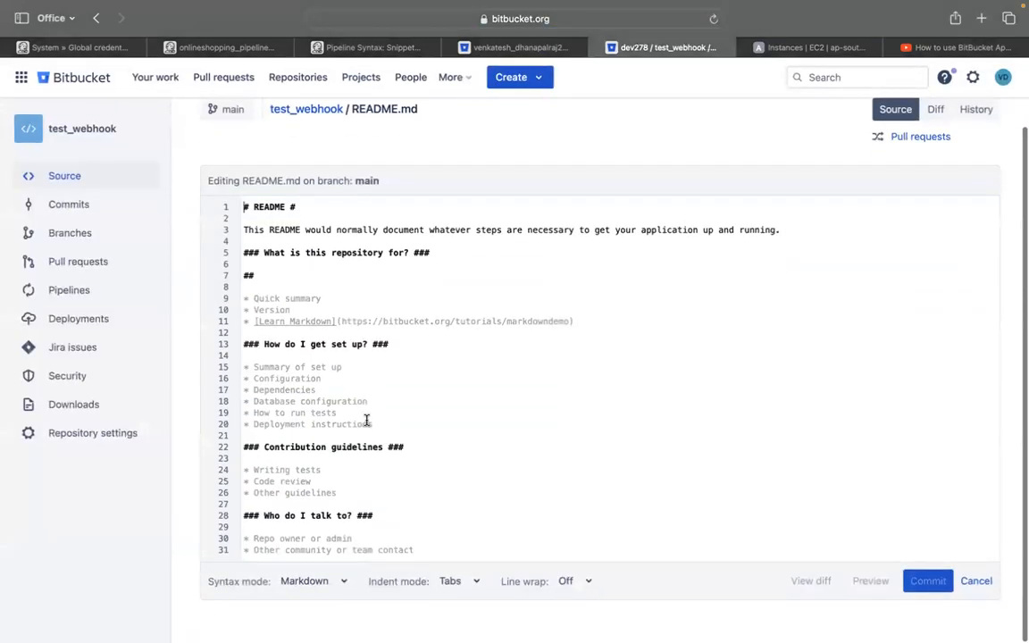
left_click(290, 282)
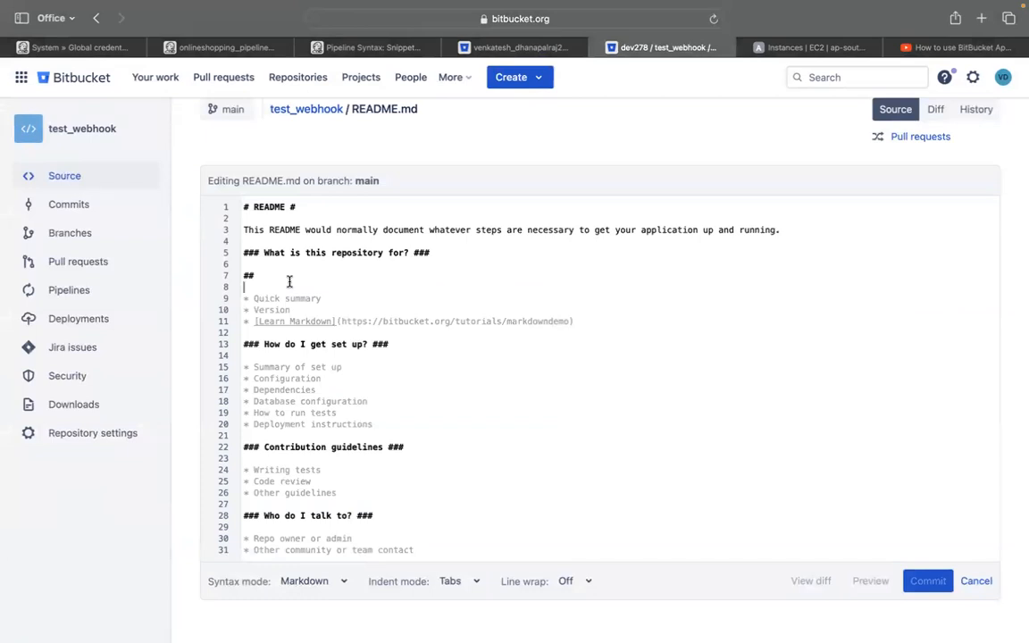
type("##")
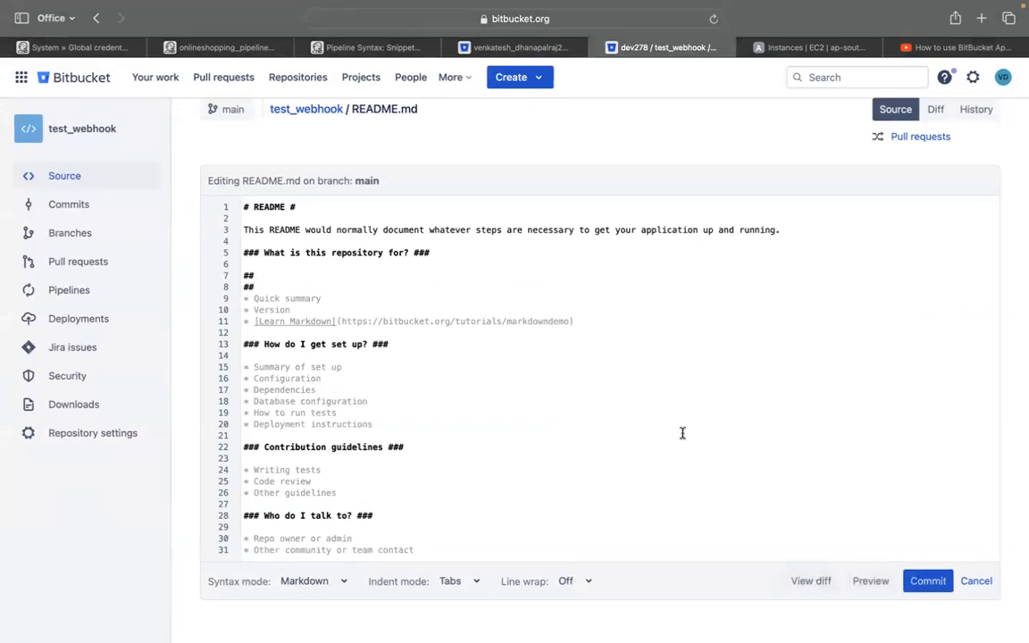
left_click(927, 580)
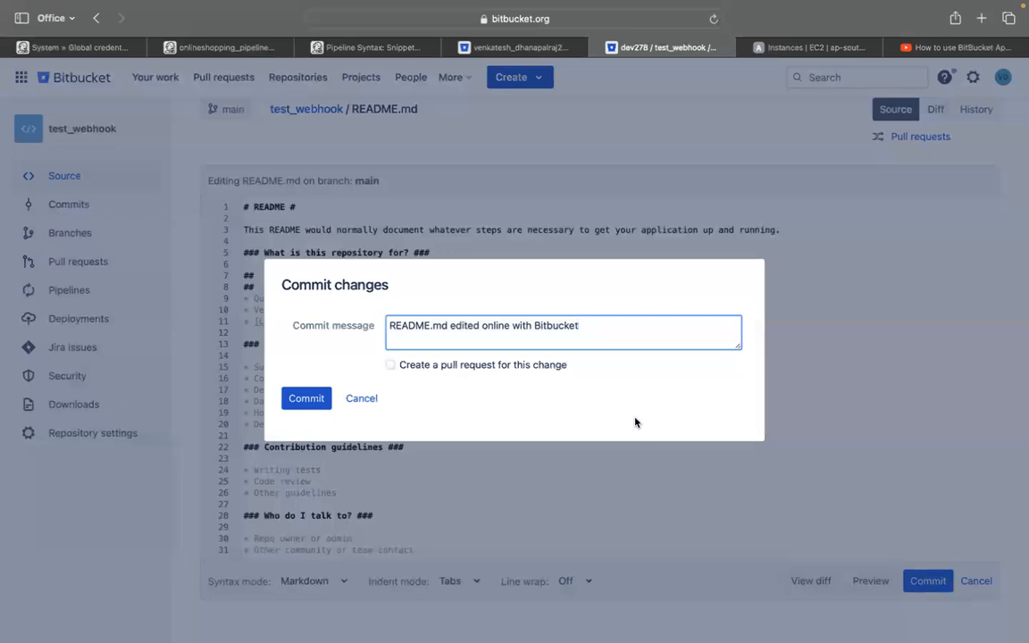
left_click(311, 400)
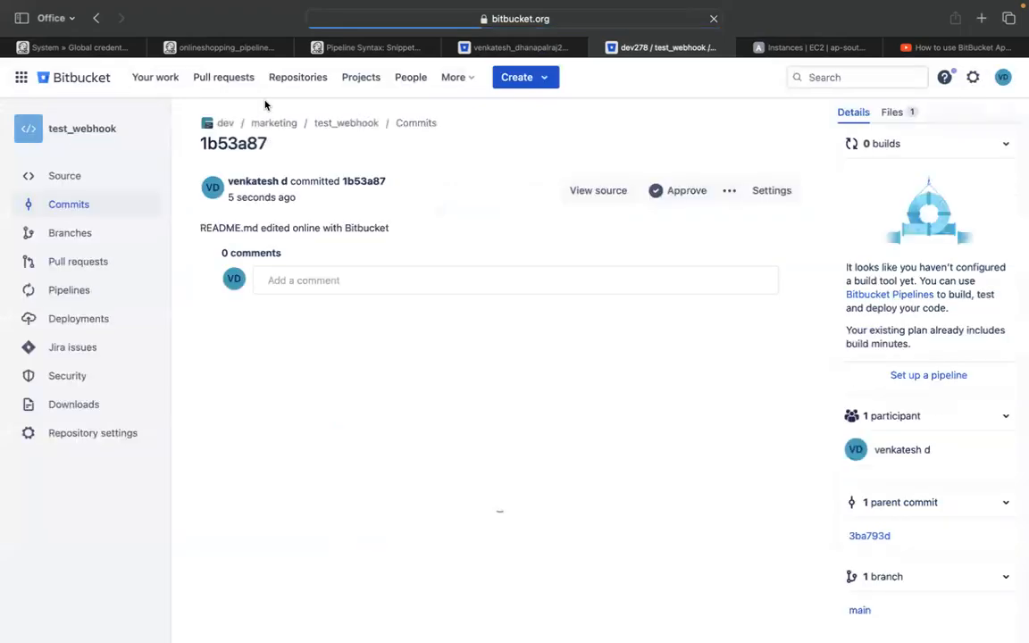
left_click(196, 47)
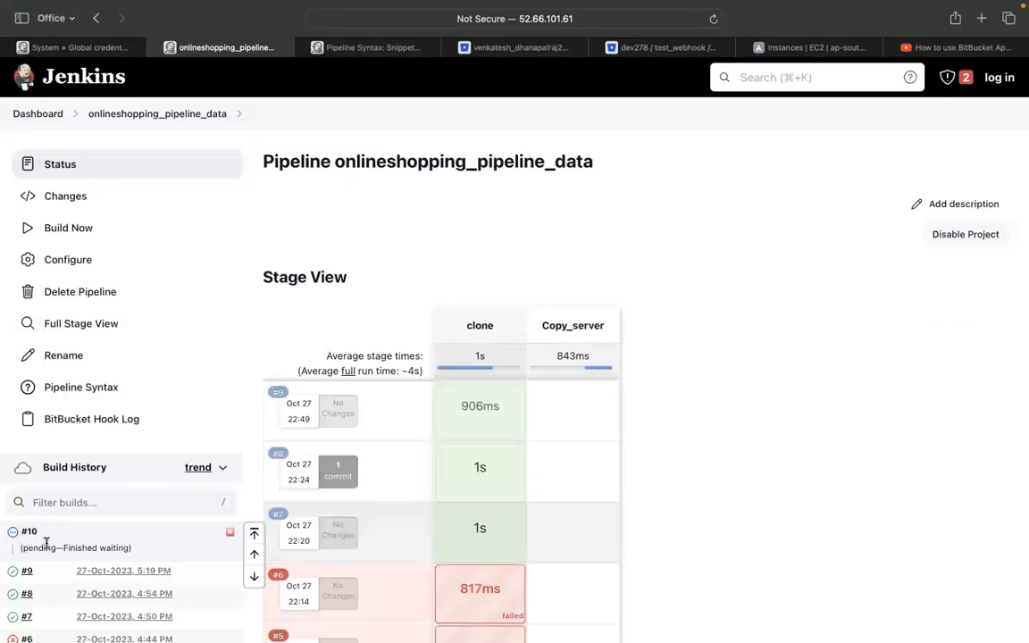
Enable request history for jenkins_webhook, showing the newest push arrived 20 seconds ago
left_click(647, 48)
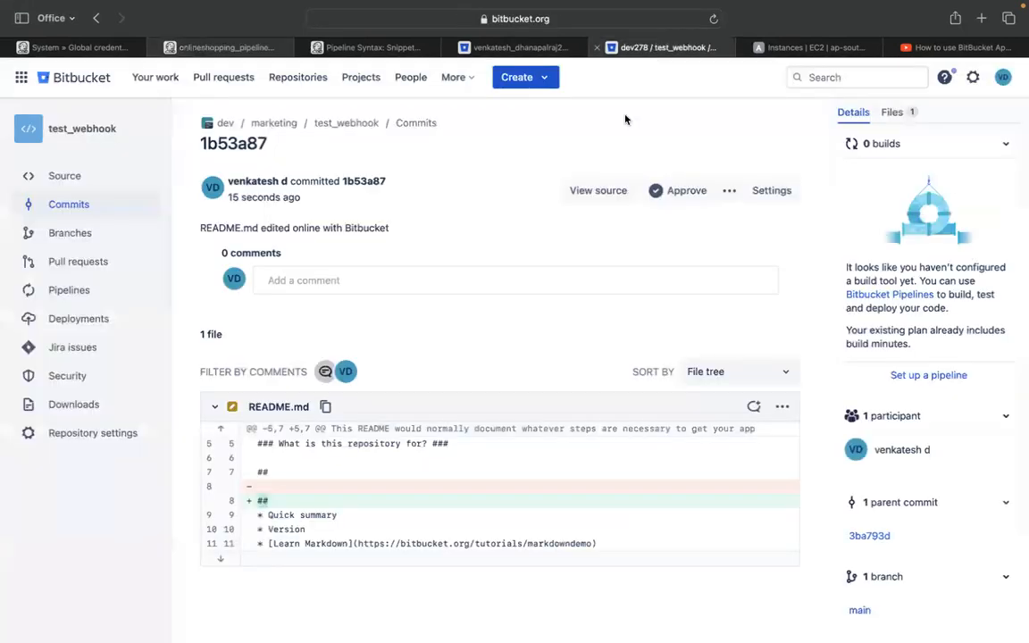
left_click(98, 432)
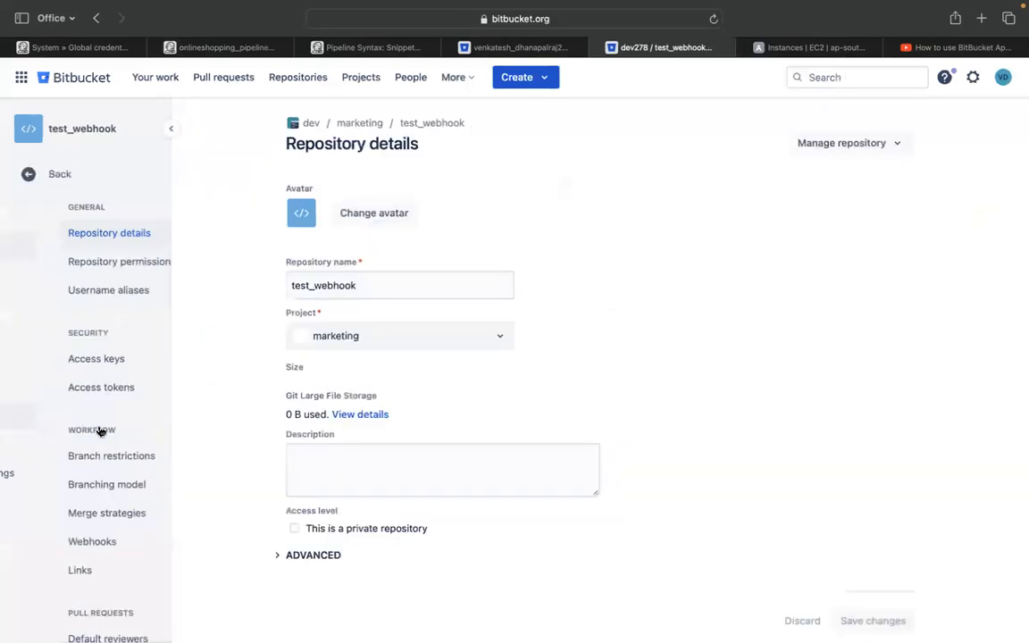
left_click(63, 541)
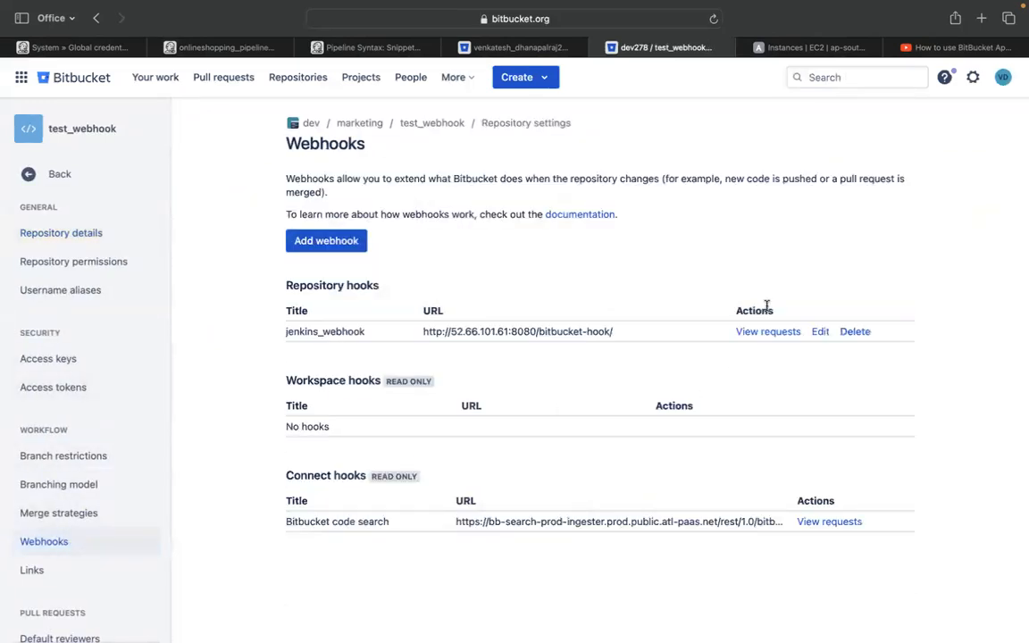
left_click(766, 331)
left_click(619, 349)
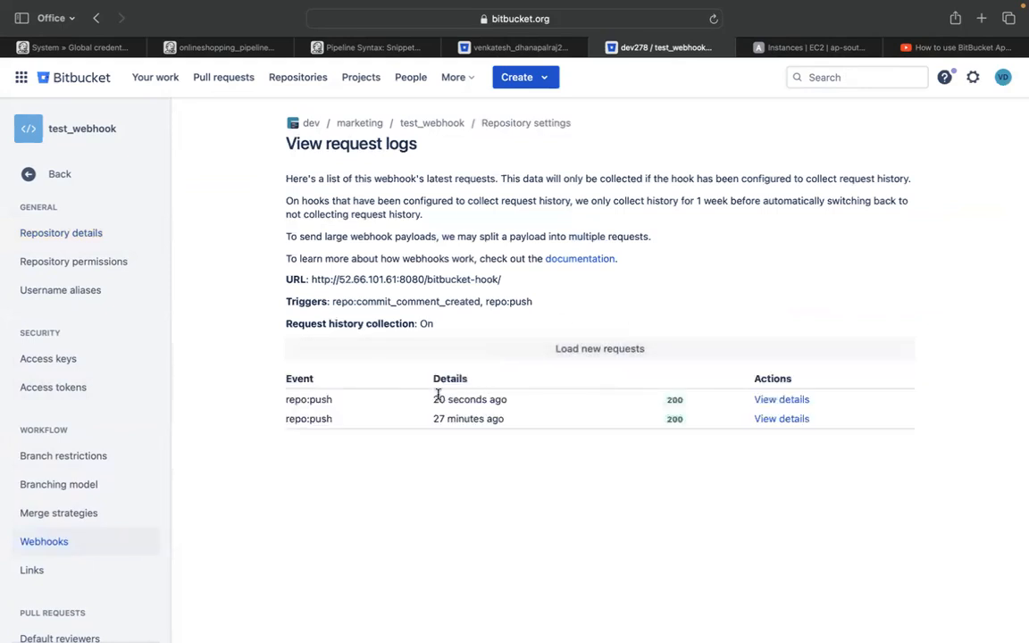
left_click_drag(429, 399, 515, 399)
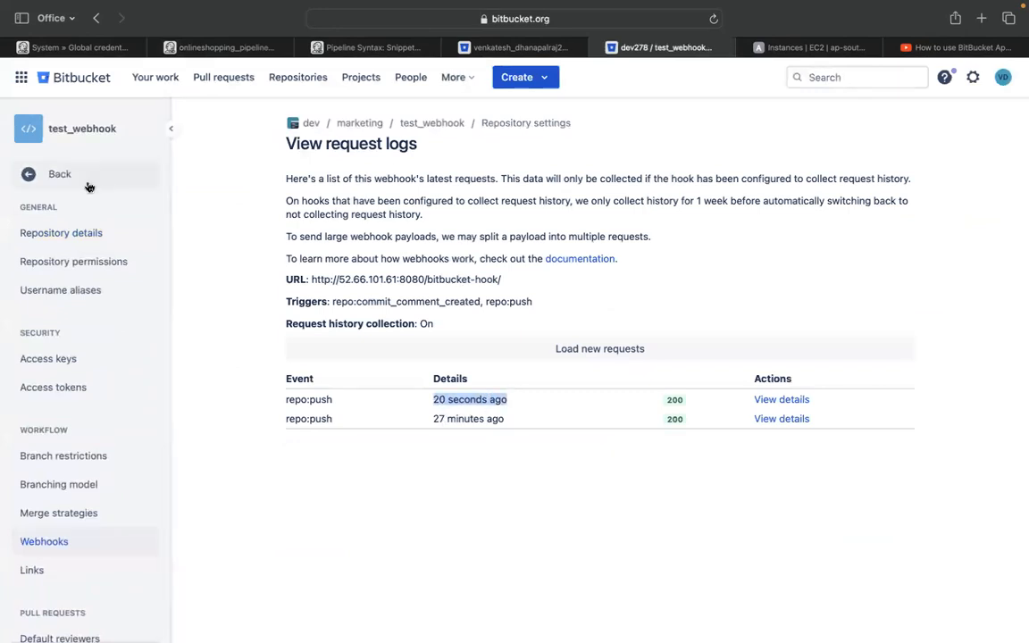
Confirm in Jenkins that build #10 succeeded, then return to the test_webhook repository
left_click(93, 130)
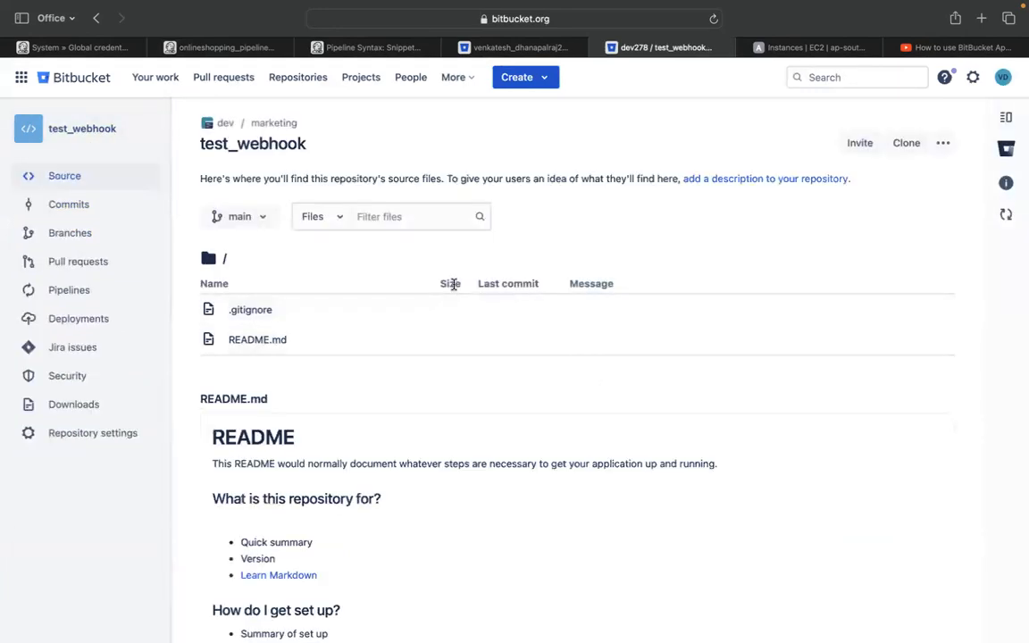
left_click(65, 45)
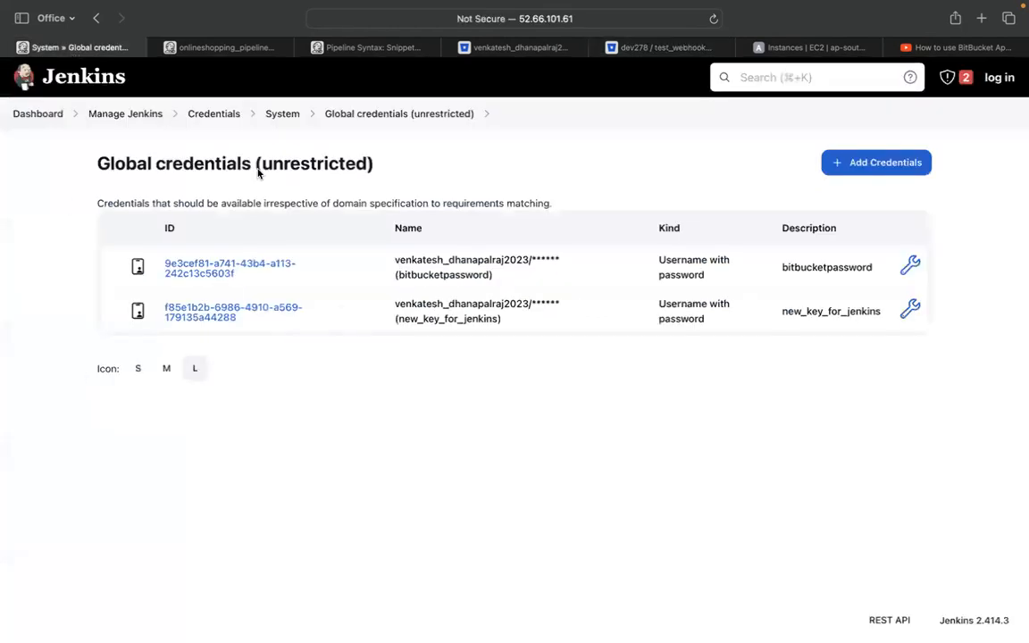
left_click(213, 48)
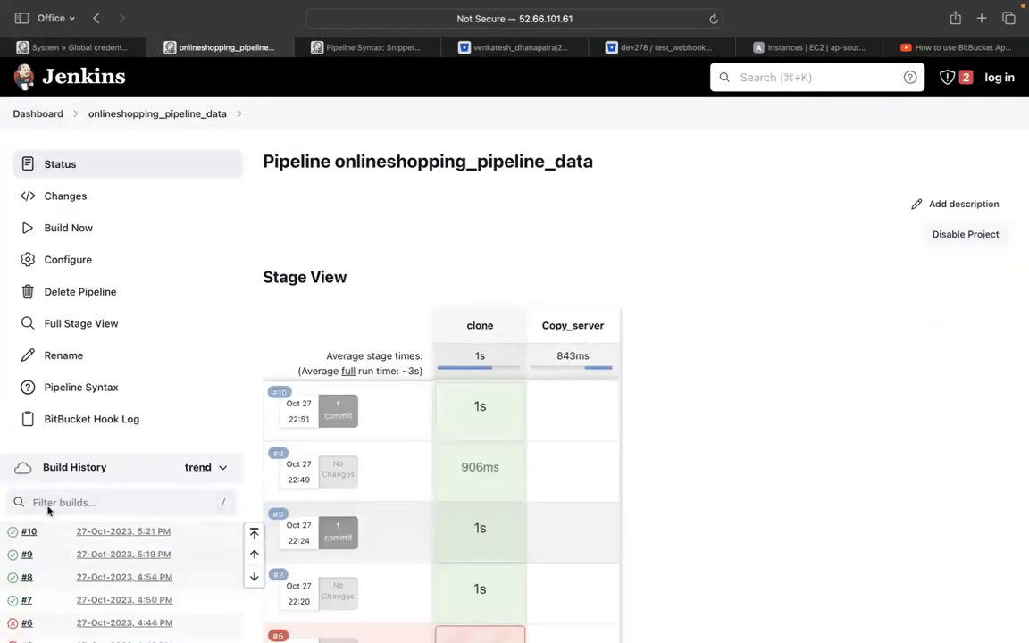
left_click(661, 48)
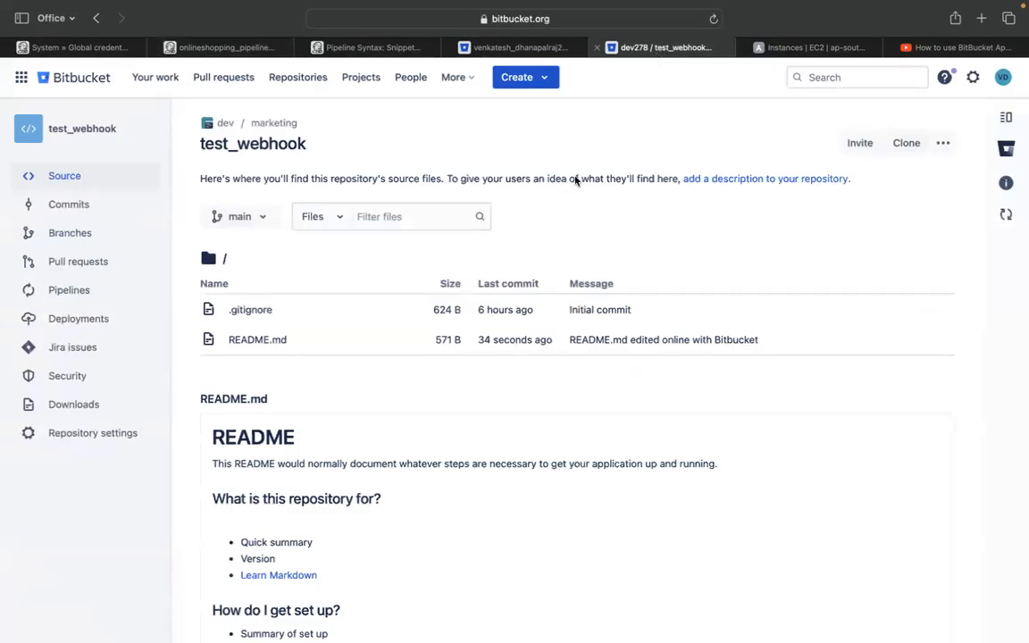
Add a new line after line 8 of README.md, commit it as 082ee1d, and watch Jenkins for build #11
left_click(259, 340)
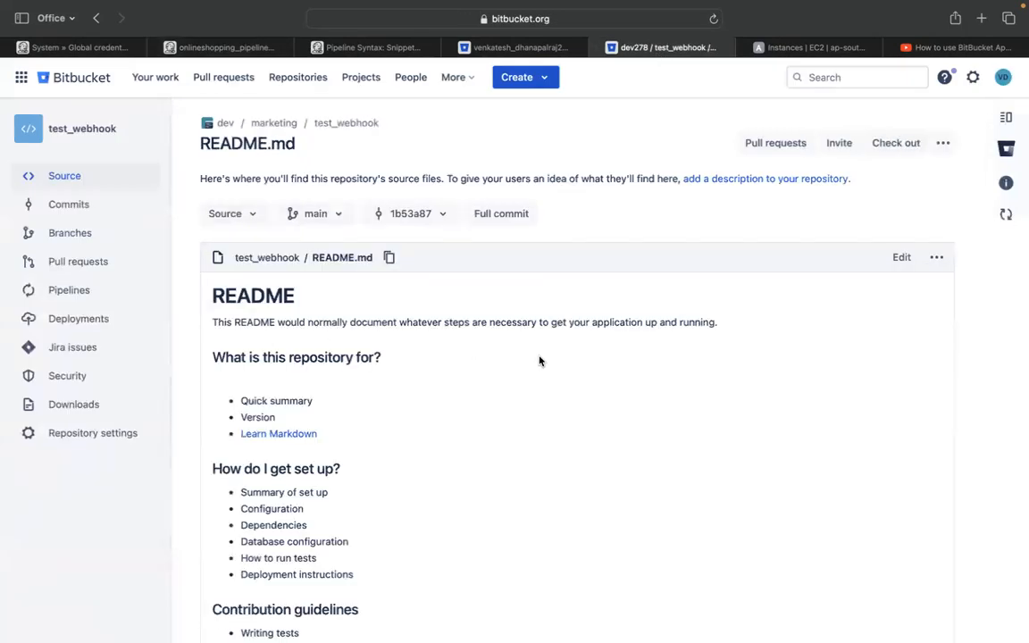
left_click(899, 257)
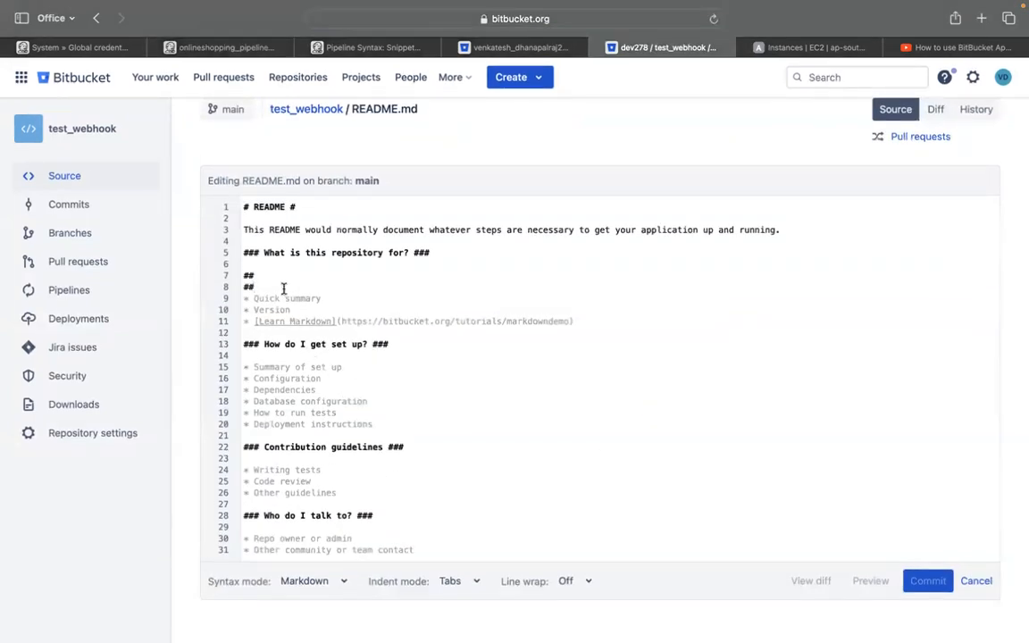
key("Return")
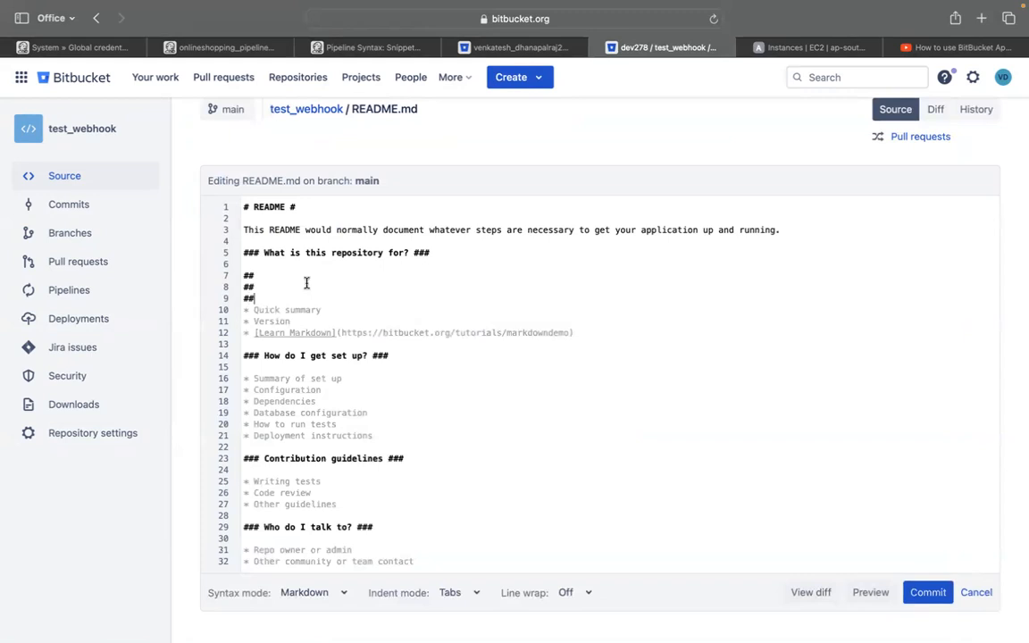
left_click(926, 592)
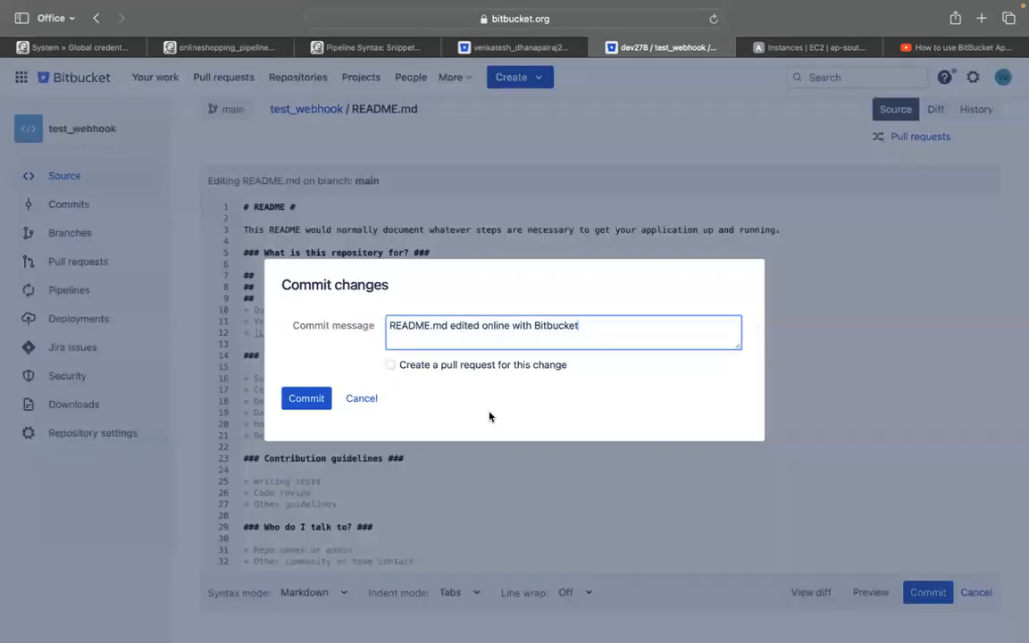
left_click(305, 398)
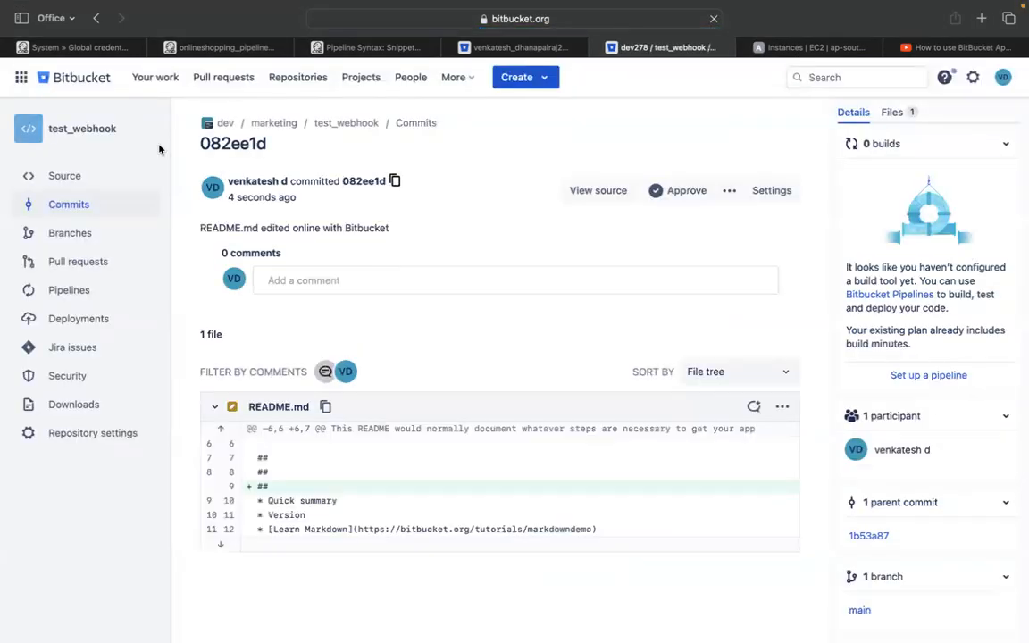
left_click(219, 48)
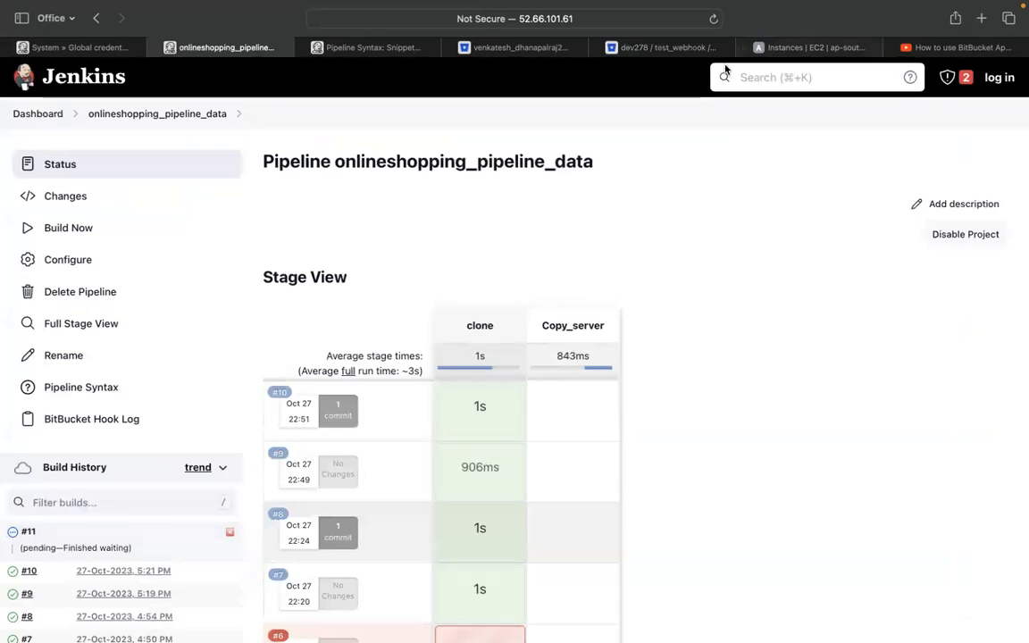
Open jenkins_webhook's request log with history on, showing the newest repo:push 16 seconds ago returning 200
left_click(657, 50)
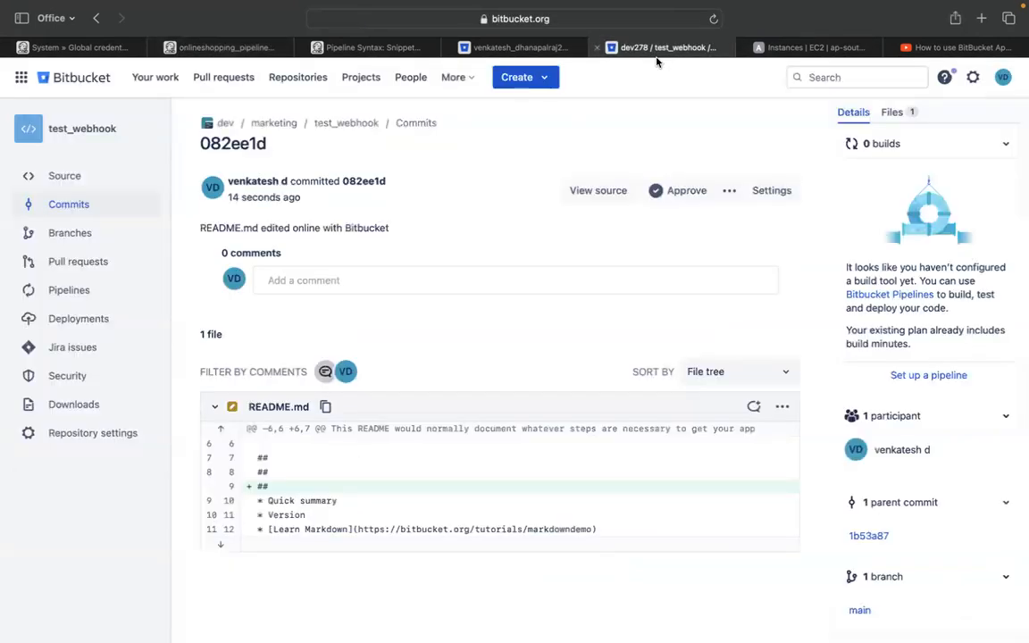
left_click(134, 432)
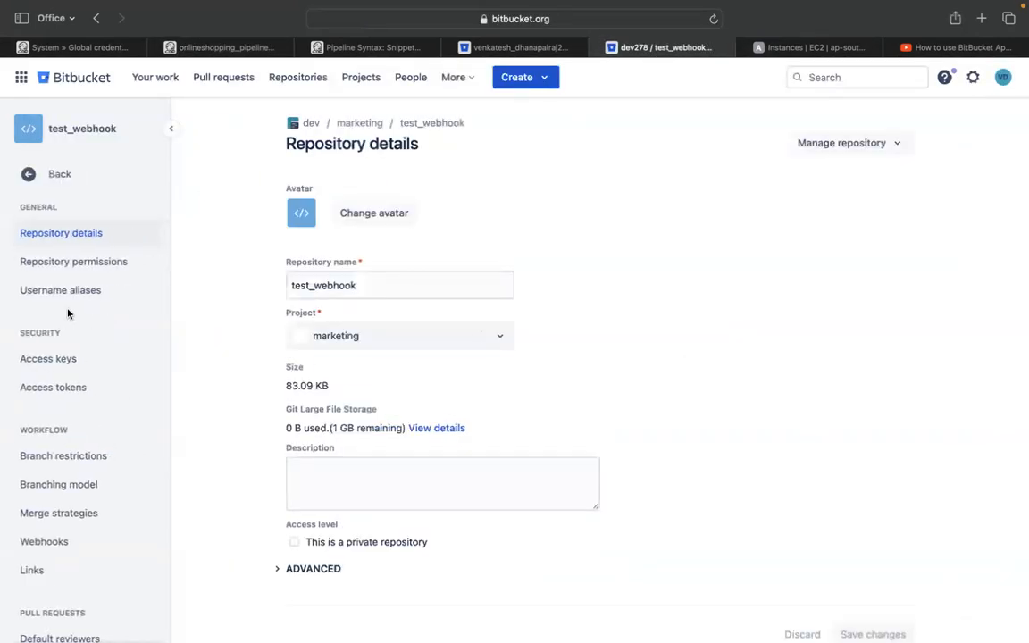
left_click(46, 542)
left_click(786, 334)
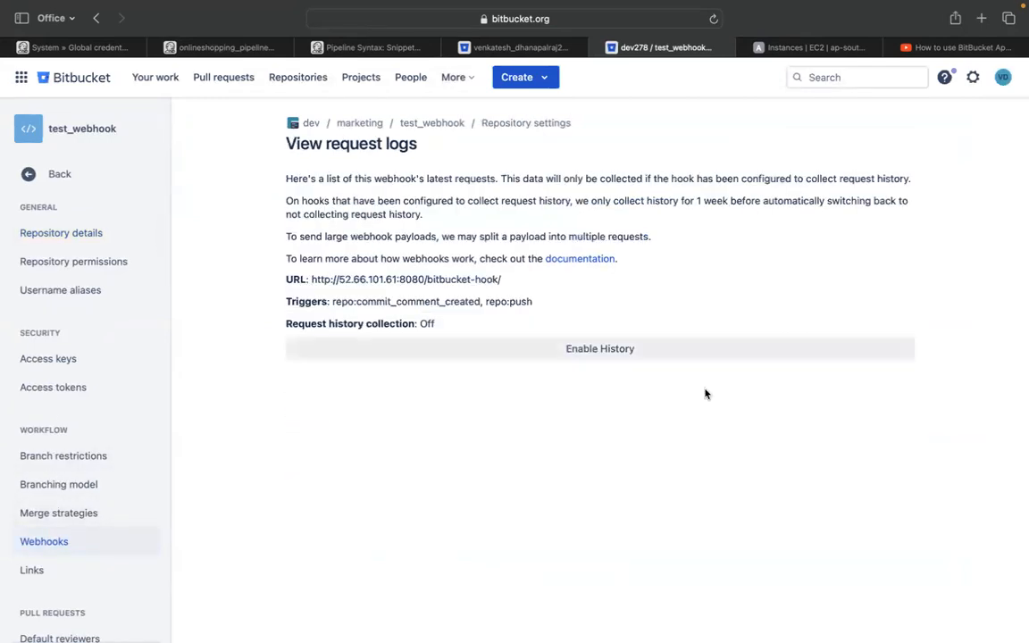
left_click(552, 348)
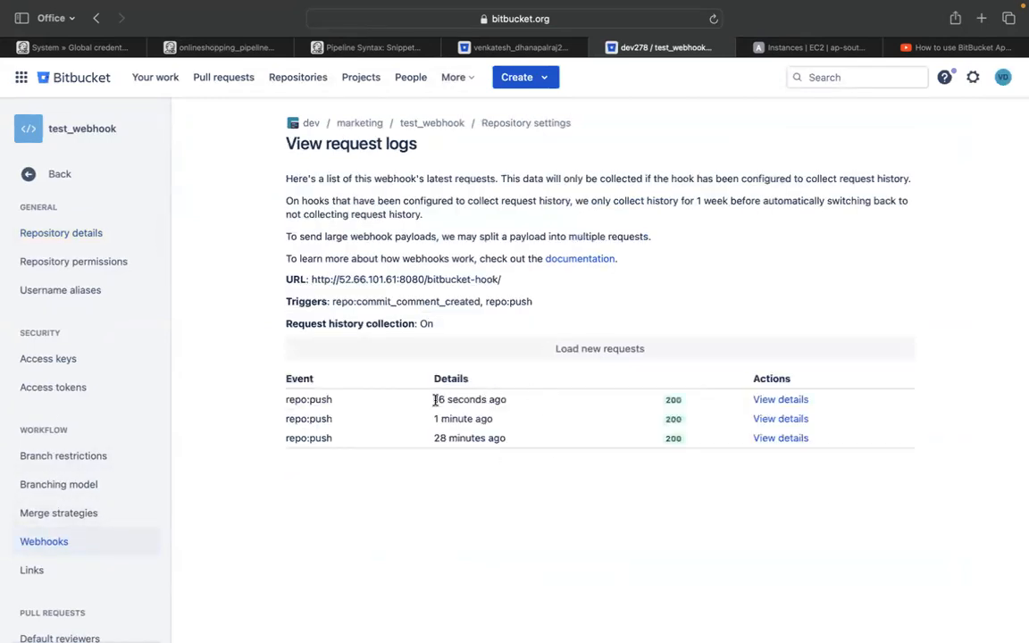
left_click_drag(436, 399, 500, 396)
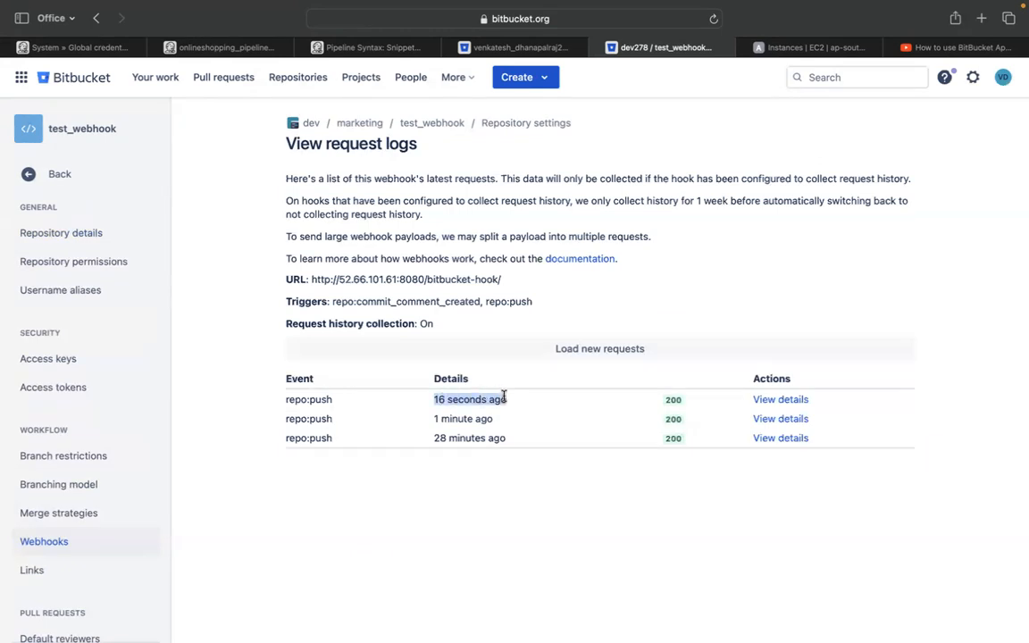